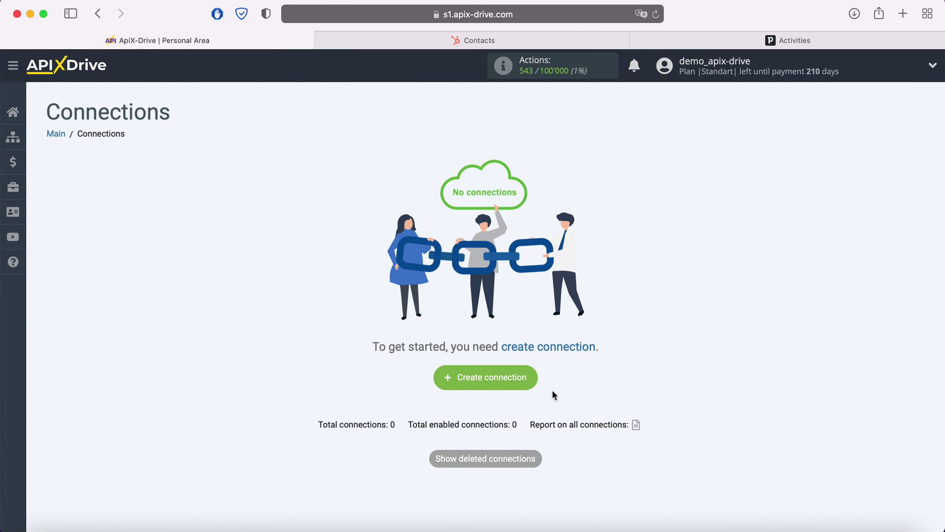
Create a new connection with Hubspot as the data source system.
click(529, 375)
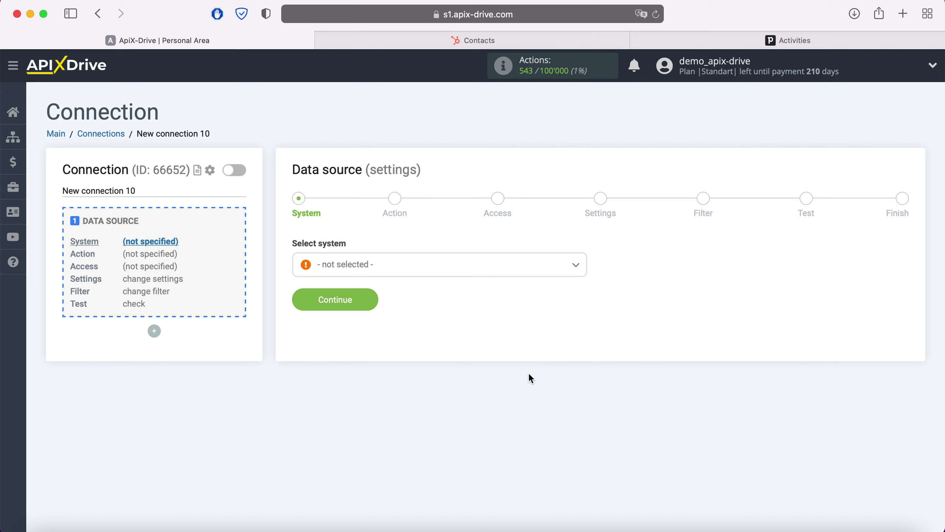
click(450, 270)
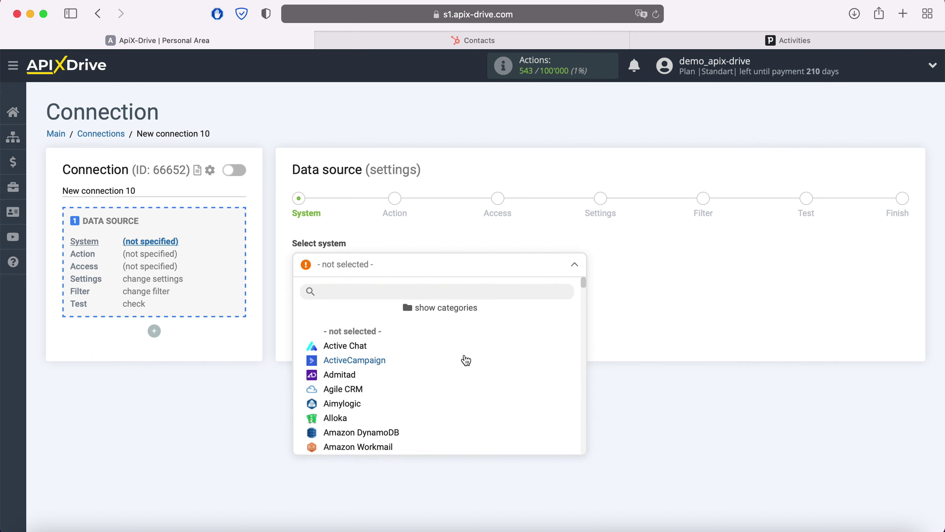
scroll(464, 358, down, 10)
scroll(466, 360, down, 20)
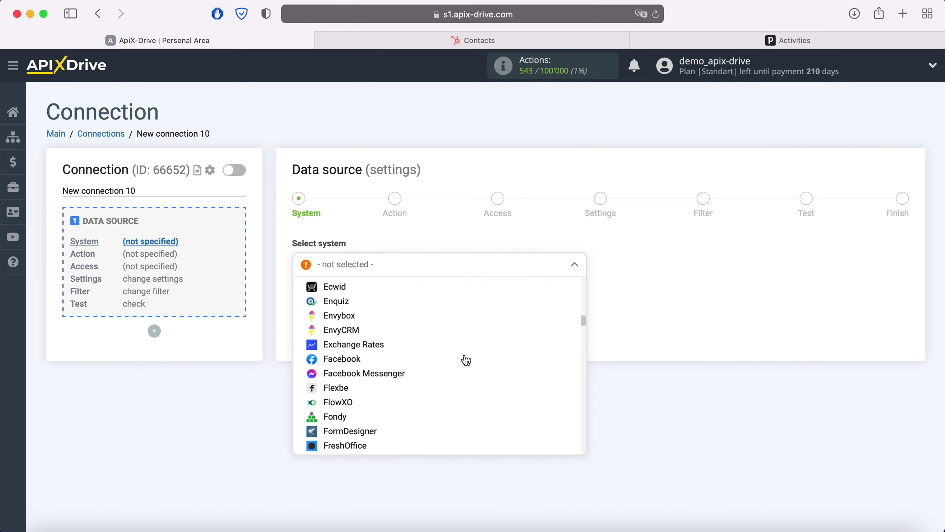
click(402, 379)
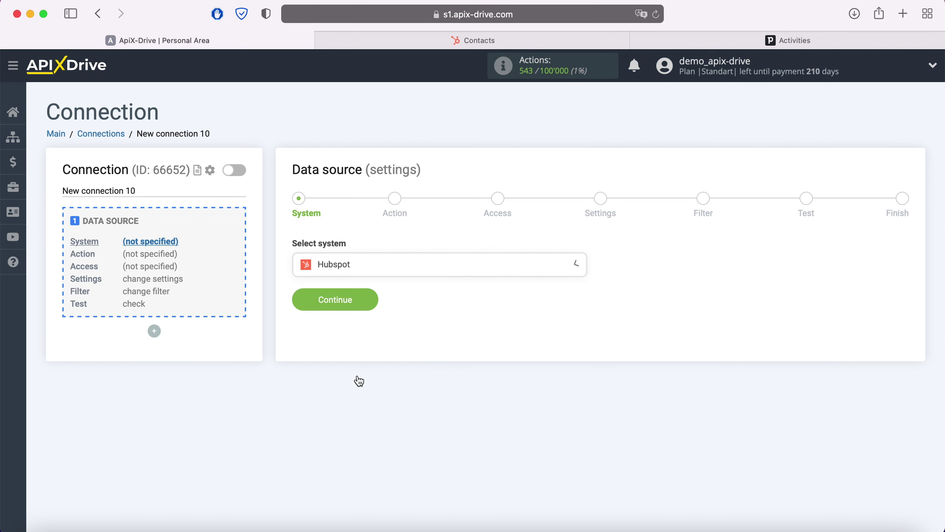
click(368, 303)
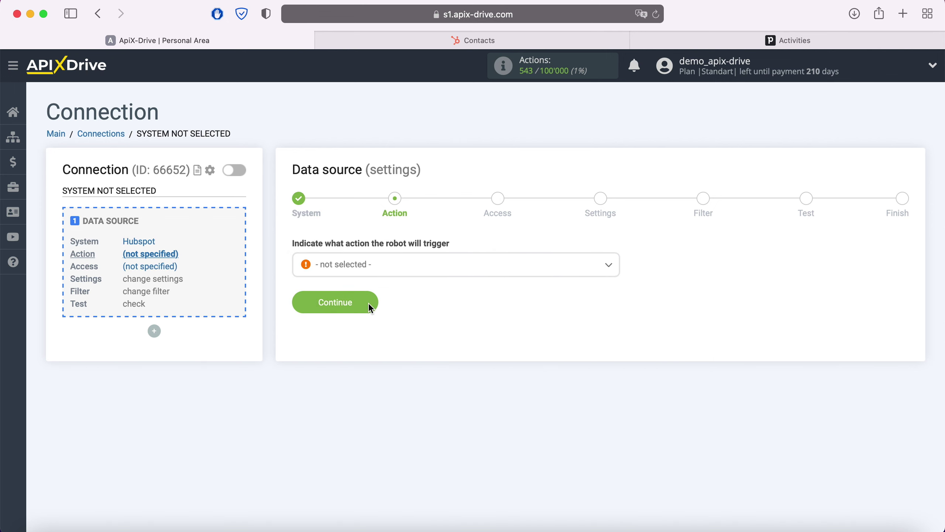
Choose Get Contacts (new) as the trigger and start connecting a HubSpot account.
click(388, 270)
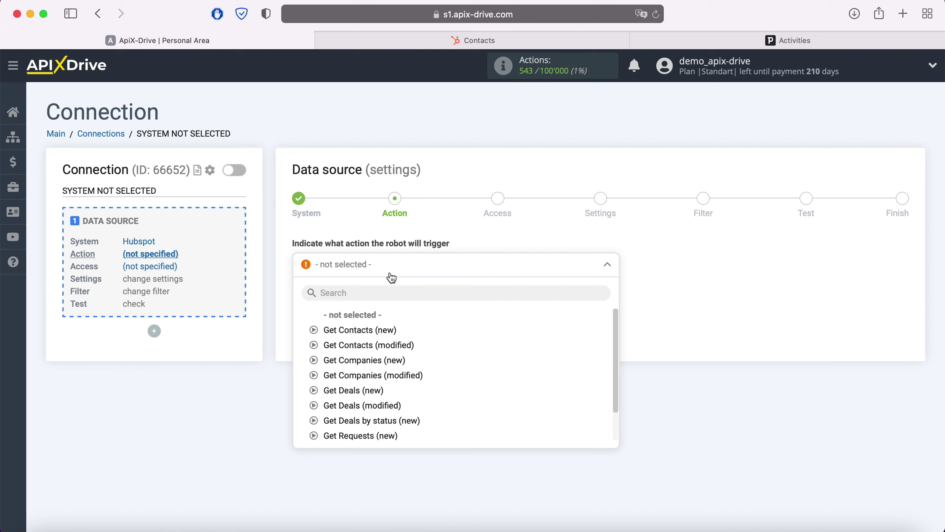
click(369, 330)
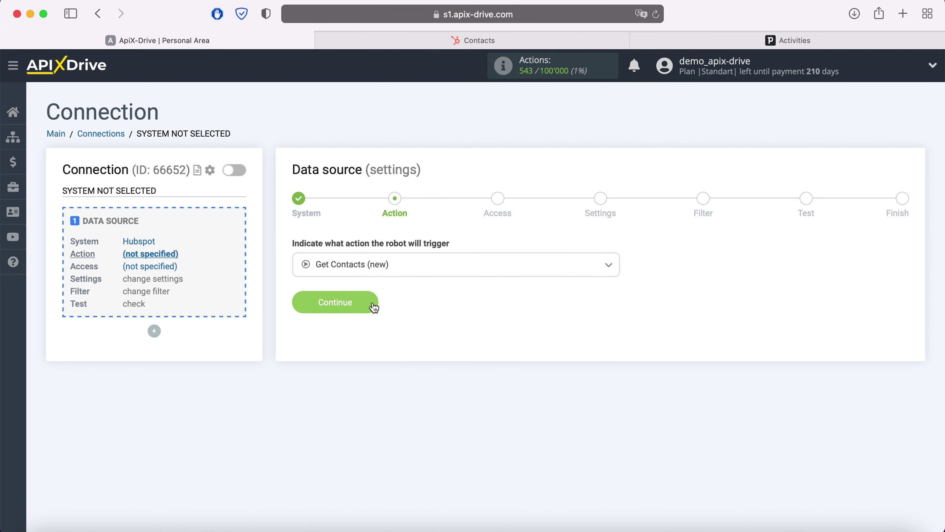
click(372, 307)
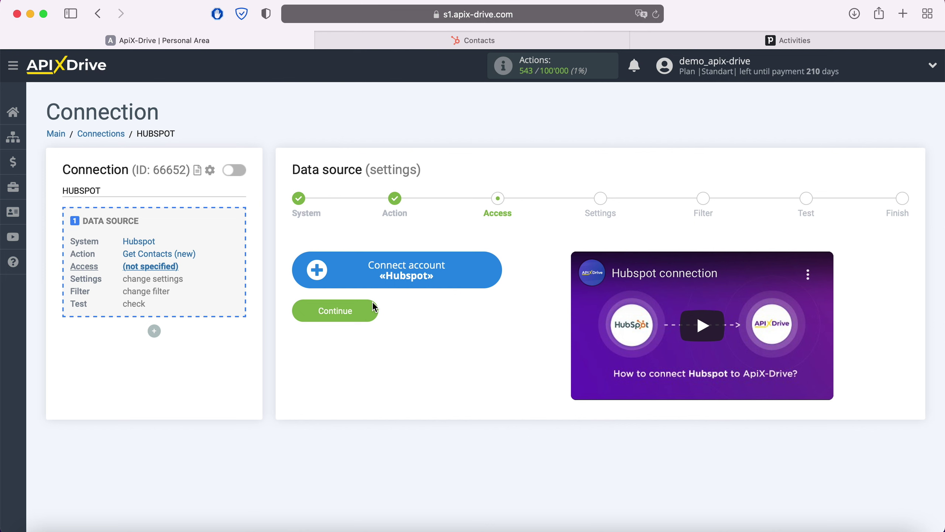
click(497, 274)
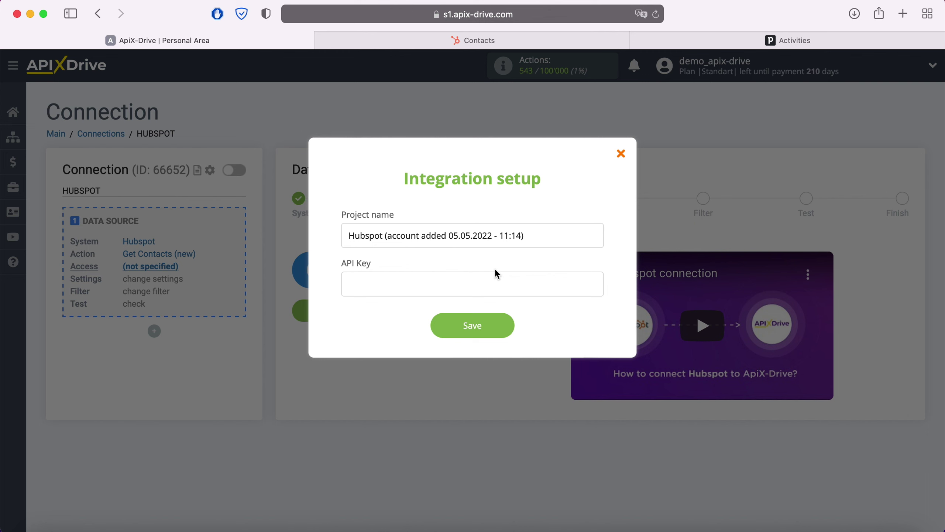
click(525, 43)
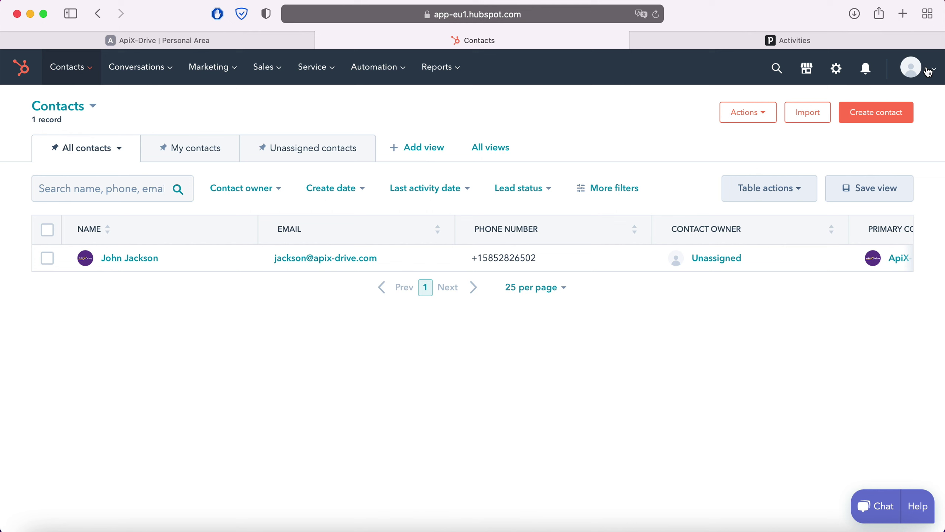
Reveal the API key under Profile & Preferences > Integrations > API Key and copy it.
click(912, 68)
click(854, 144)
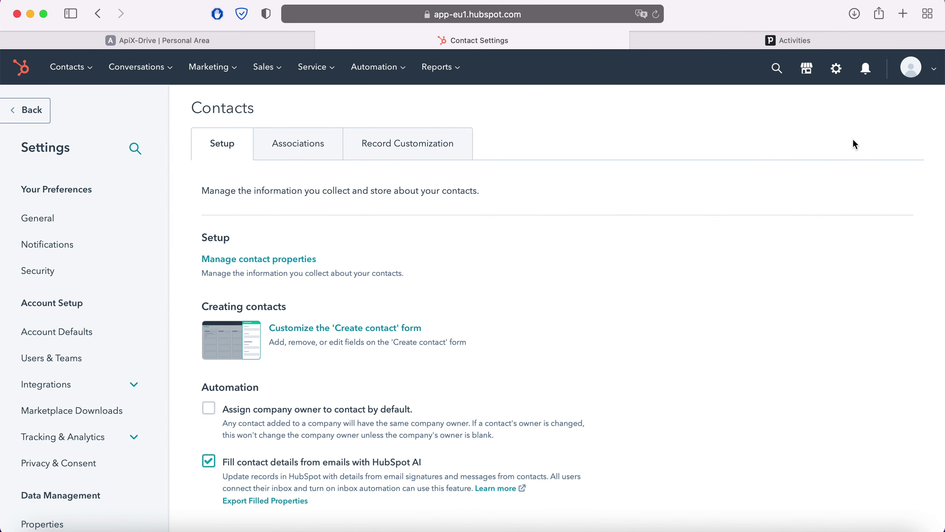
click(70, 390)
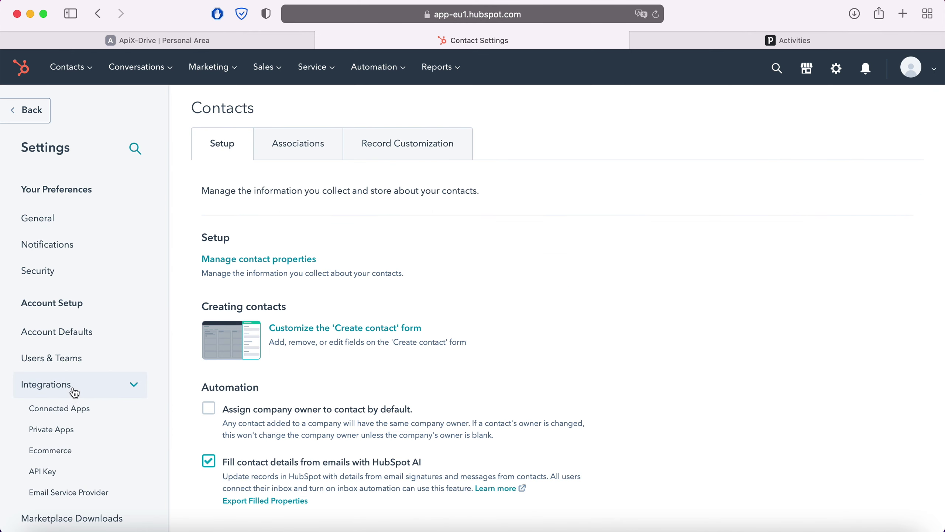
click(48, 479)
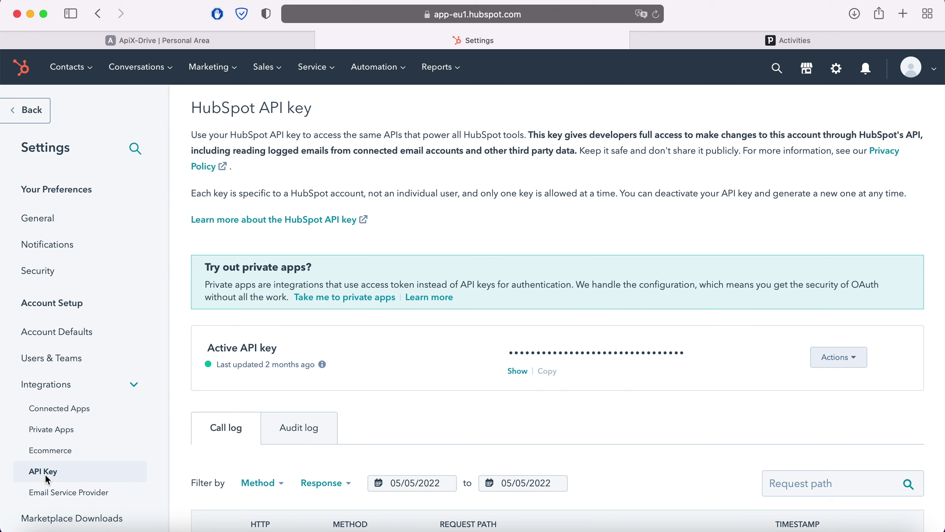
click(517, 371)
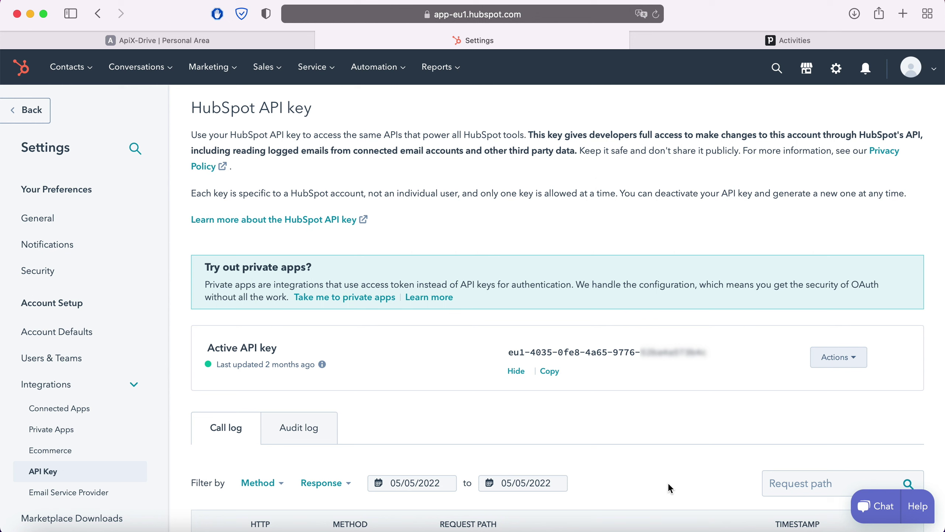
drag(510, 352, 706, 353)
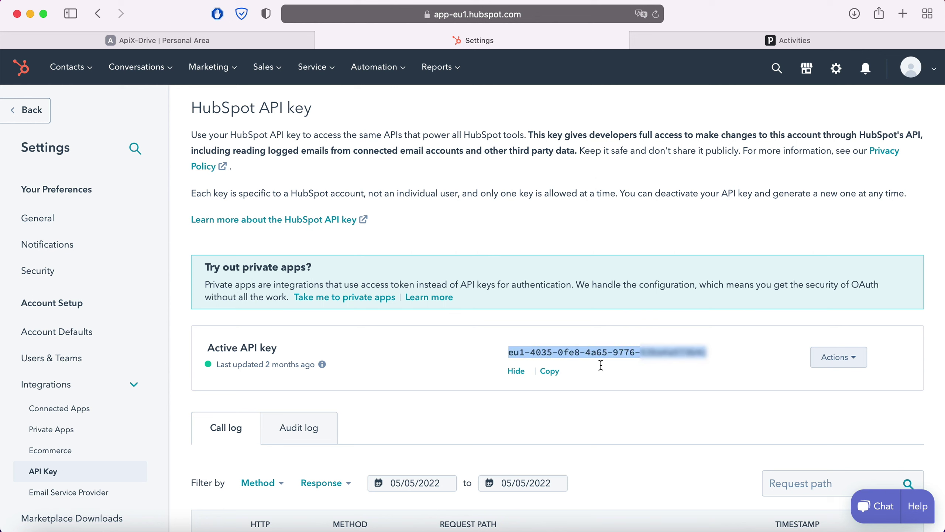
right_click(696, 358)
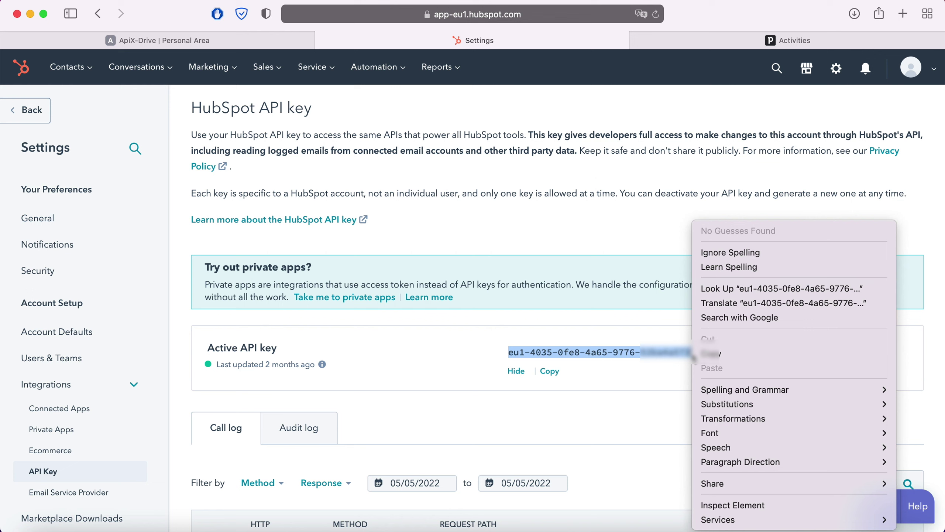
click(698, 353)
Paste the copied HubSpot API key into ApiX-Drive's API Key field and save the account.
click(196, 38)
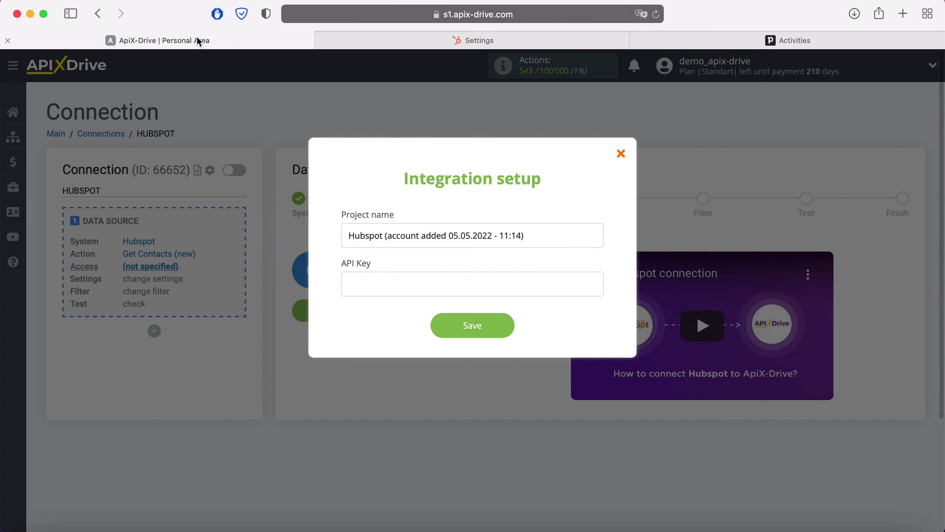
right_click(367, 277)
click(390, 316)
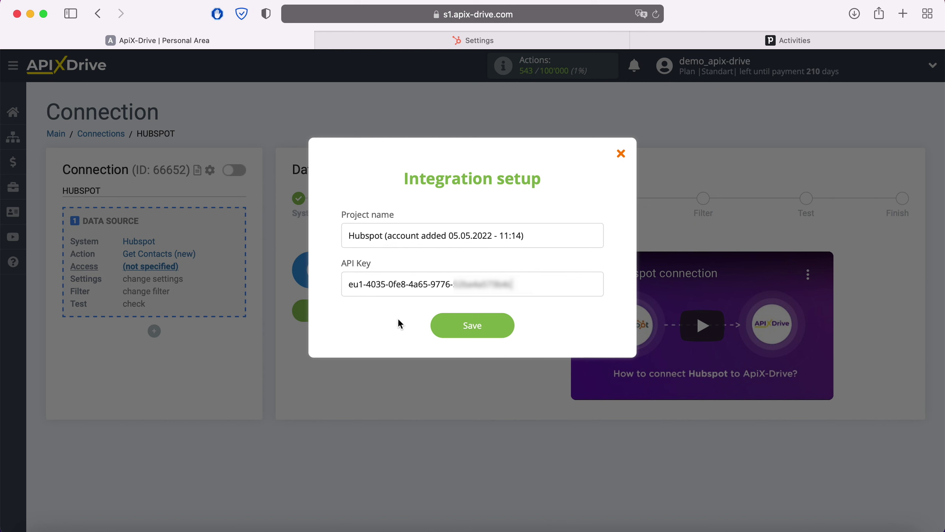
click(508, 322)
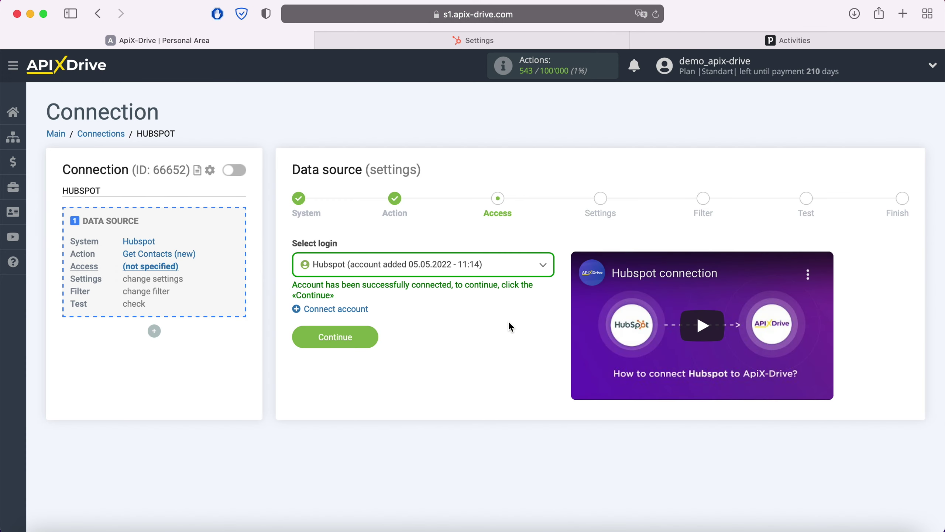
Confirm the HubSpot login and continue past settings to the filter step.
click(504, 266)
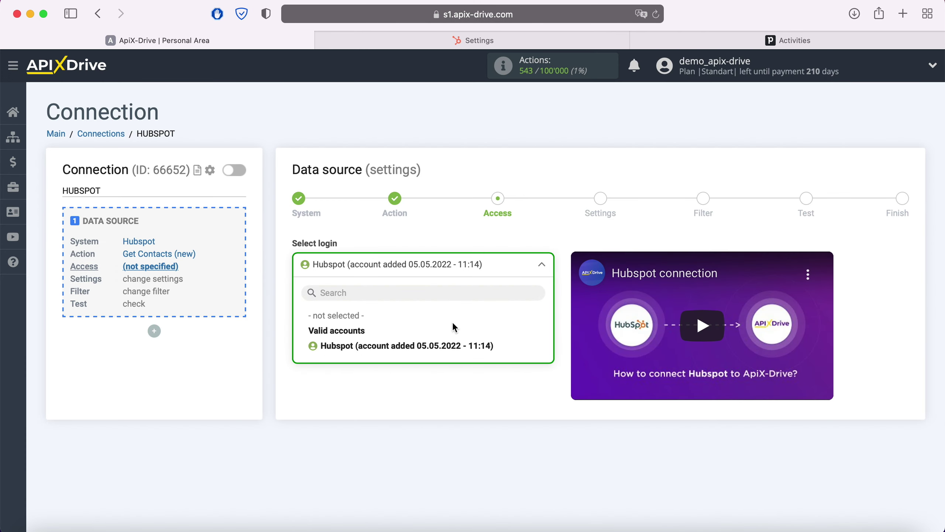
click(358, 337)
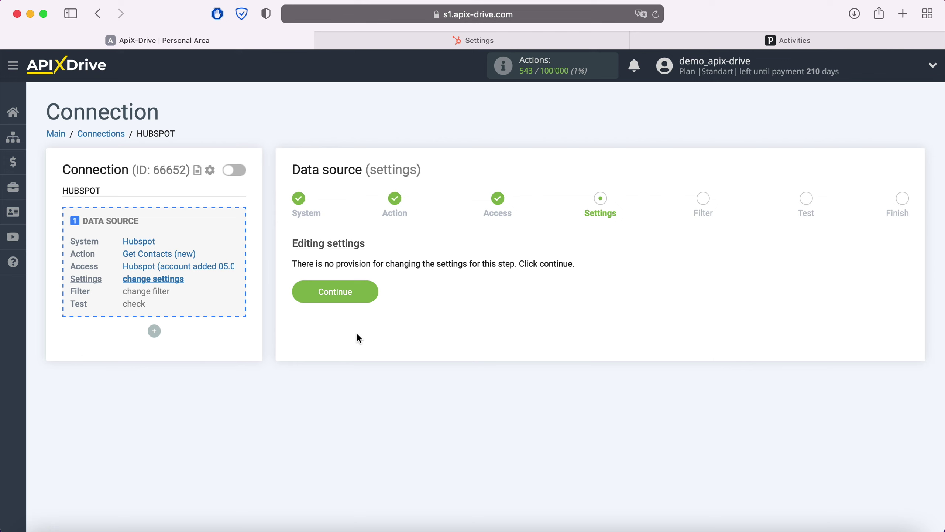
click(371, 293)
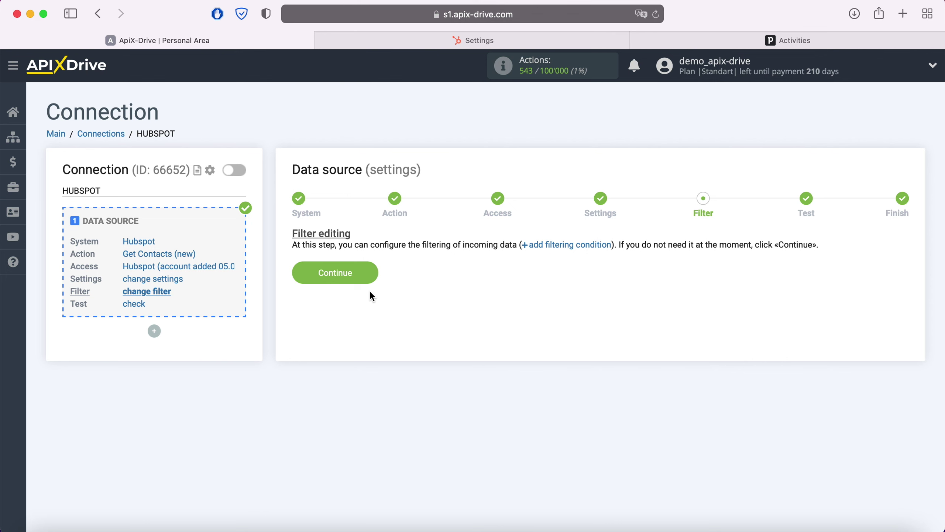
Skip adding filters, review the loaded HubSpot test contacts, and finish the source setup.
click(371, 276)
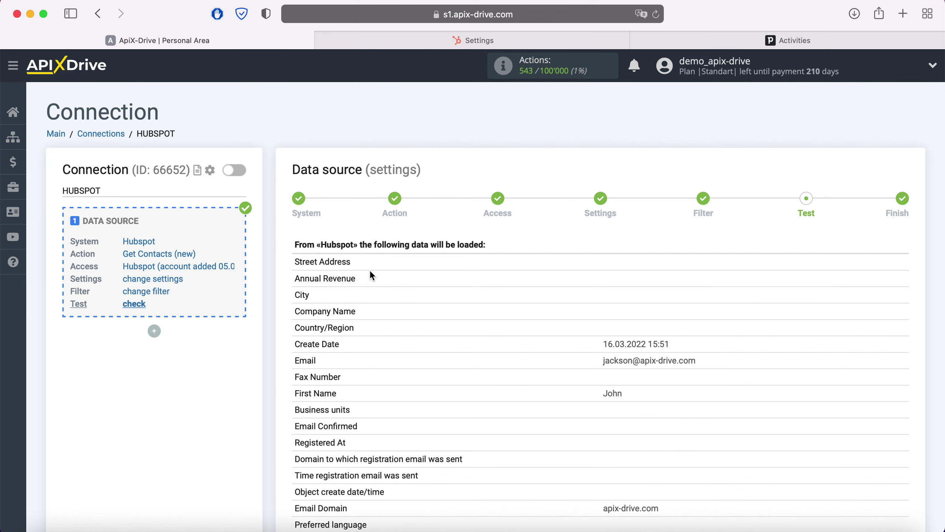
scroll(371, 276, down, 10)
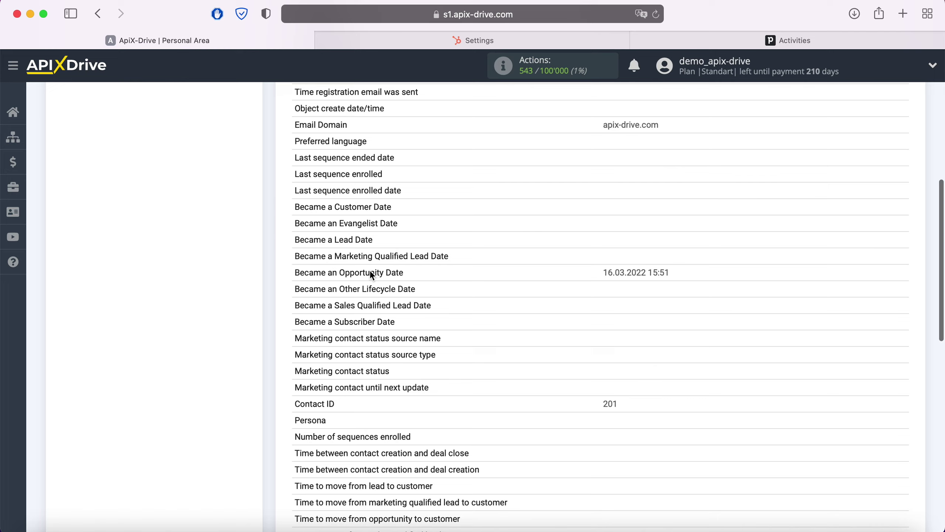
scroll(372, 275, down, 10)
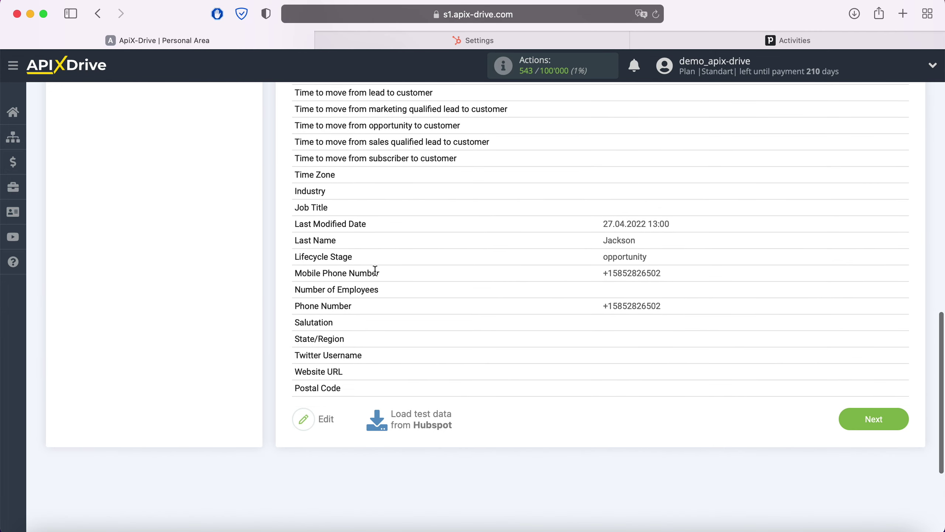
click(897, 418)
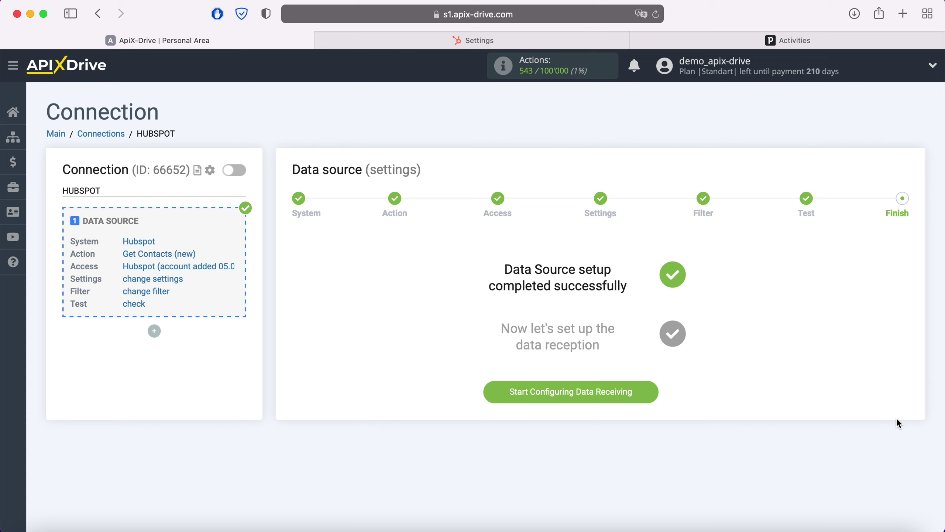
Start the data destination setup with Pipedrive as the system.
click(648, 391)
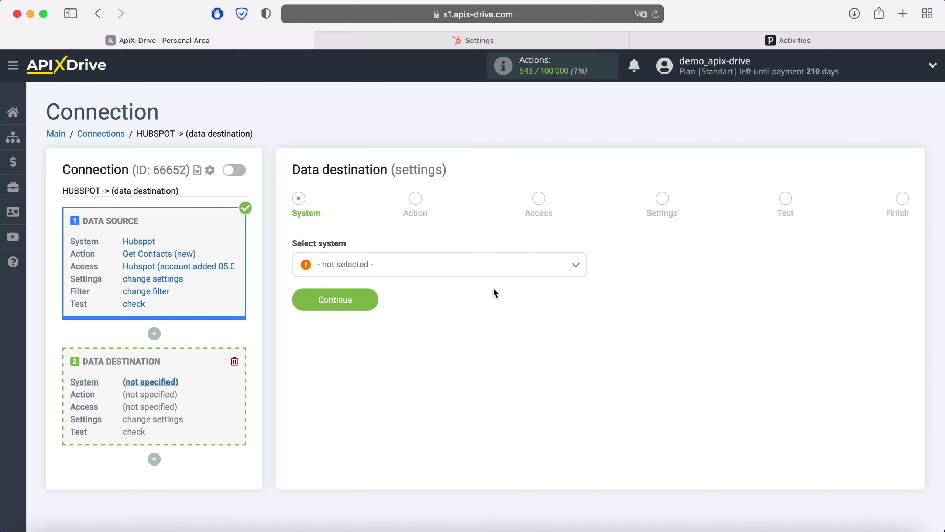
click(477, 271)
scroll(476, 378, down, 10)
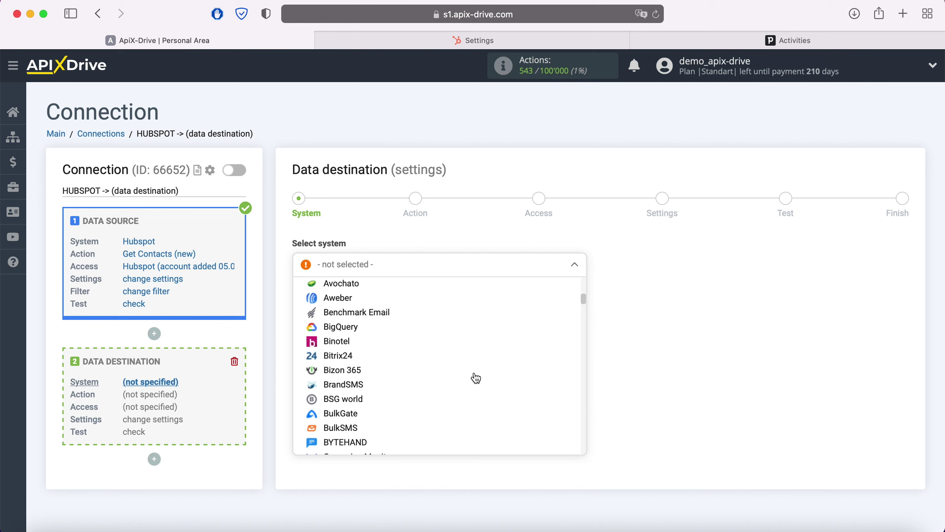
scroll(476, 379, down, 15)
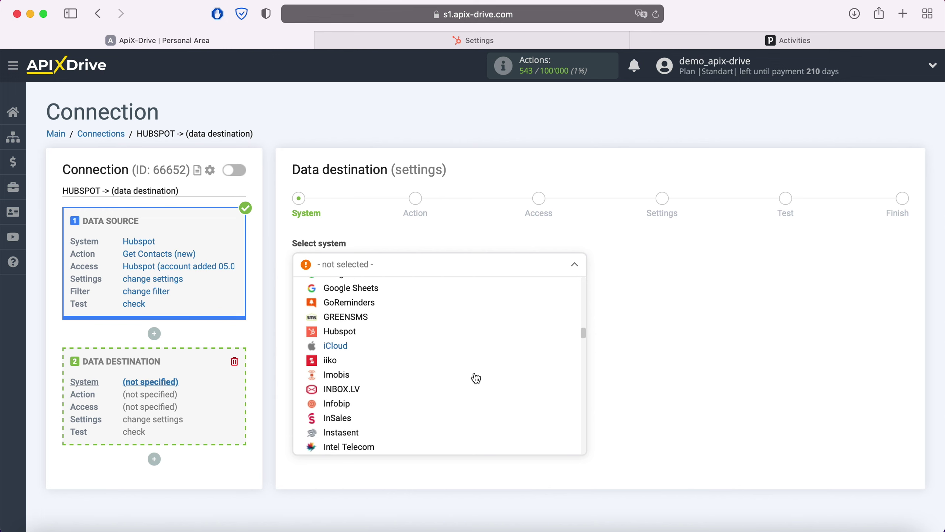
scroll(476, 378, down, 15)
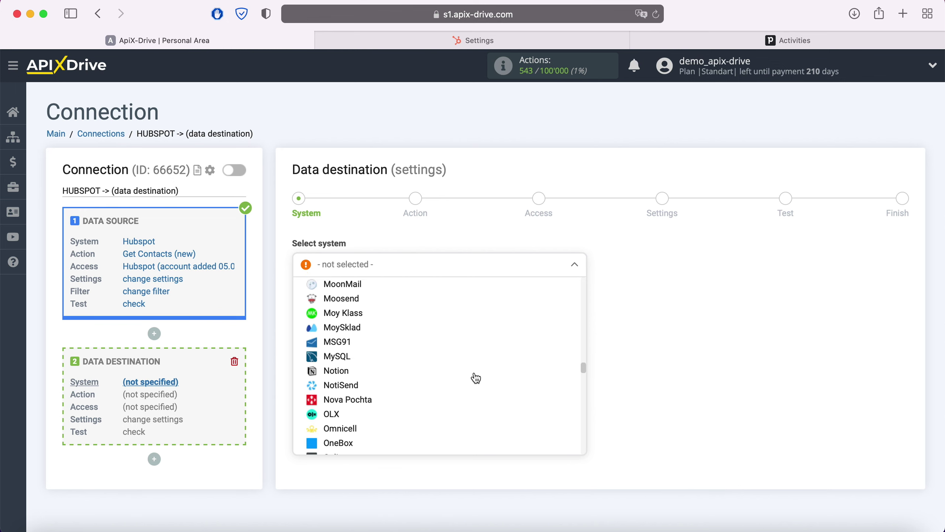
scroll(476, 378, down, 6)
click(362, 360)
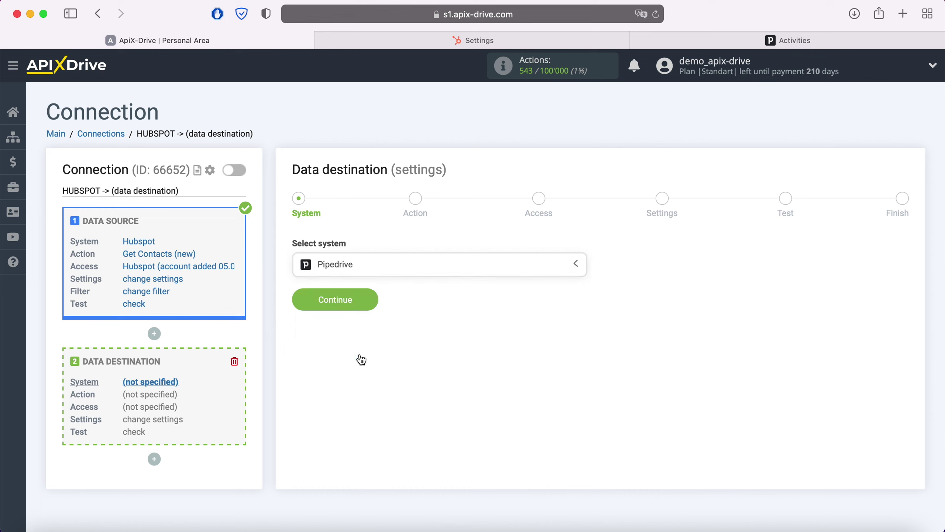
click(377, 303)
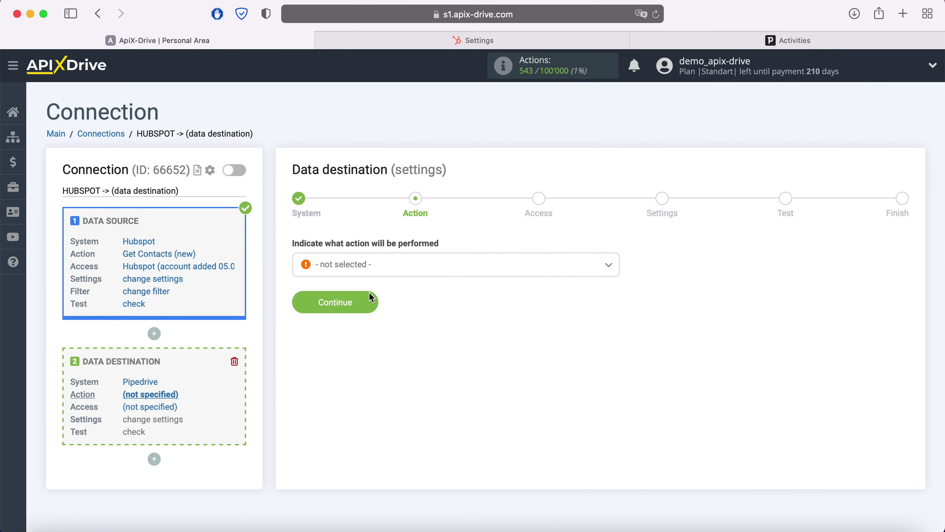
Choose Create Task as the Pipedrive action and start connecting a Pipedrive account.
click(385, 262)
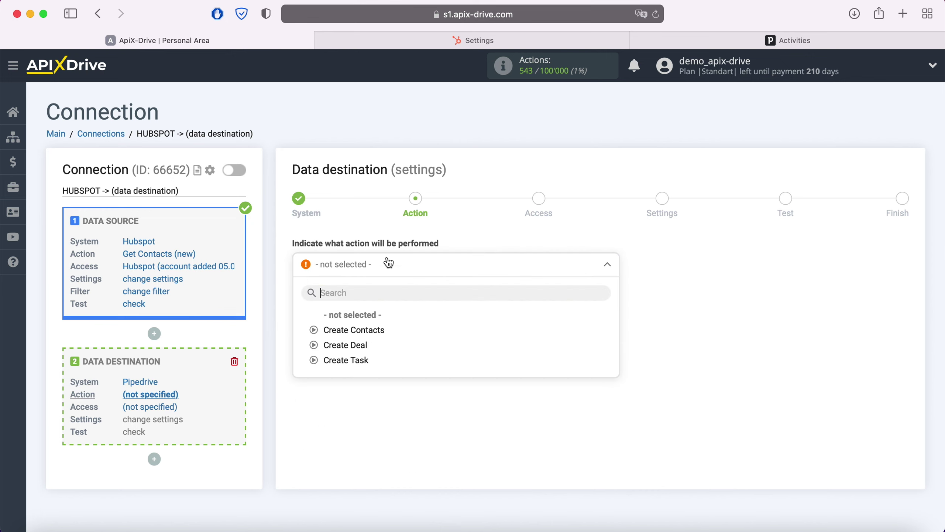
click(364, 360)
click(372, 303)
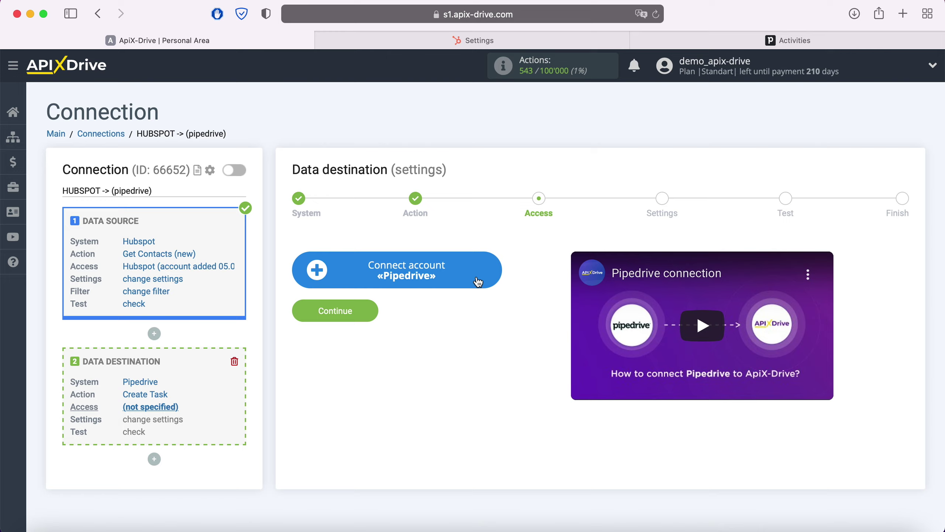
click(495, 269)
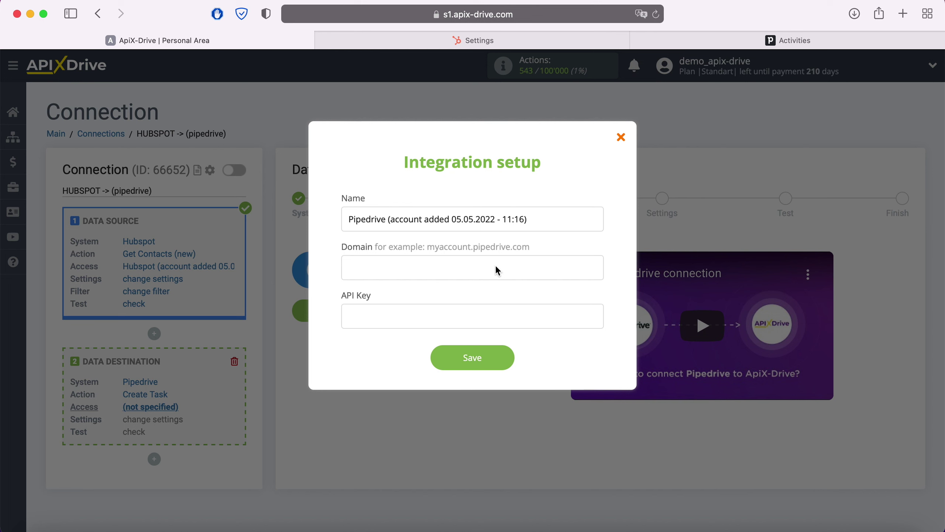
click(770, 45)
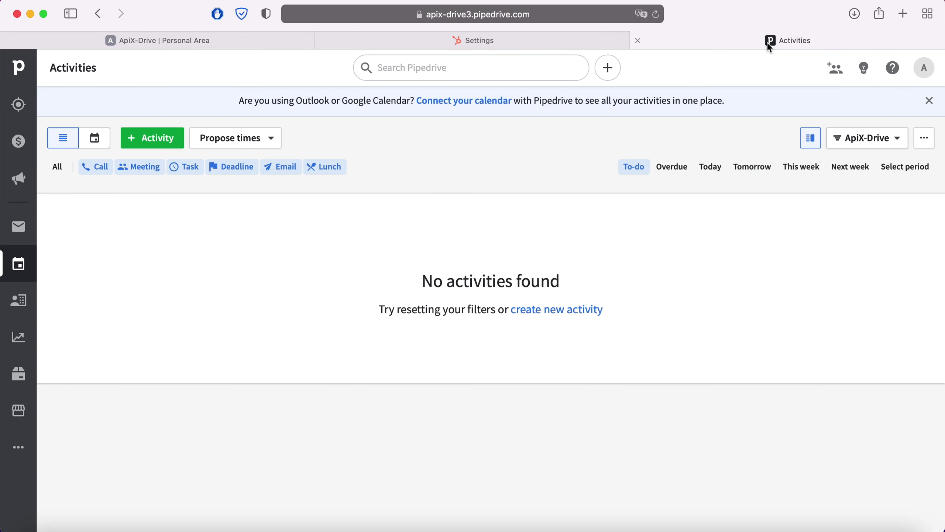
Copy the domain apix-drive3.pipedrive.com from the address bar into ApiX-Drive's Domain field.
click(598, 18)
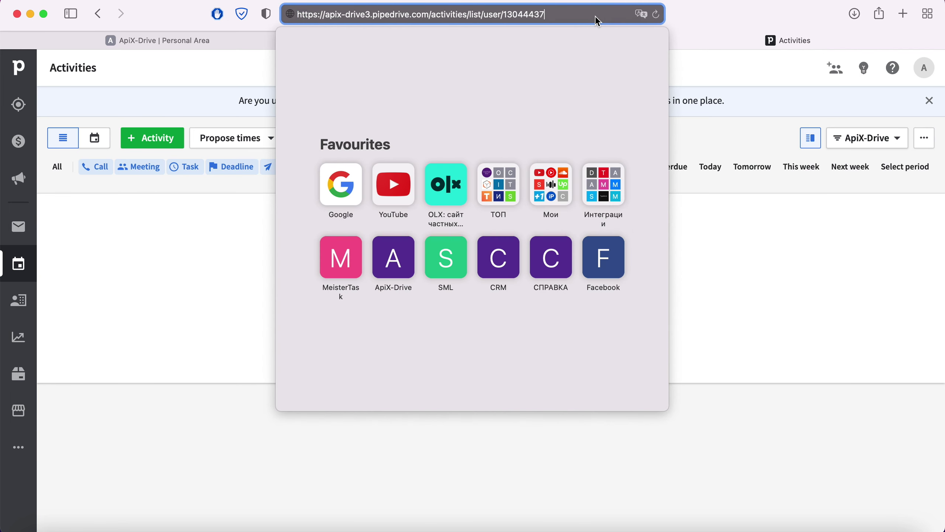
drag(327, 16, 429, 16)
right_click(403, 16)
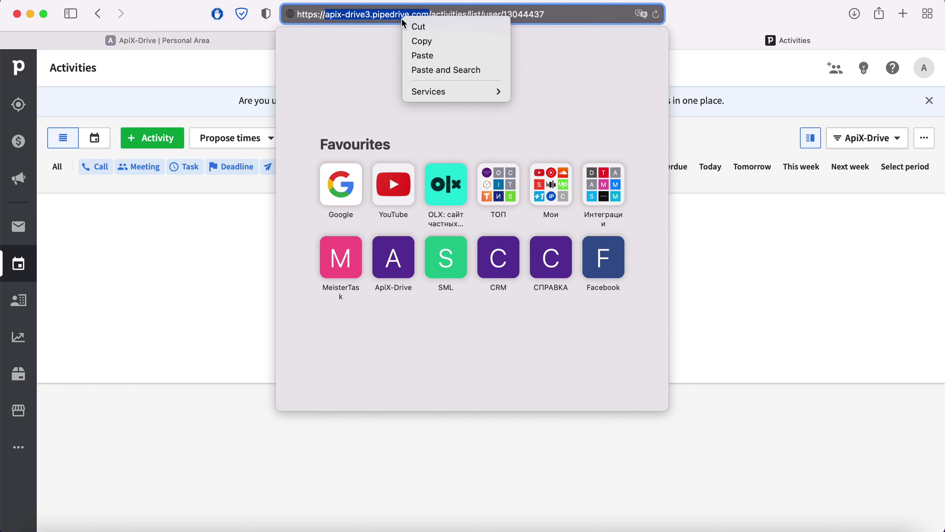
click(432, 46)
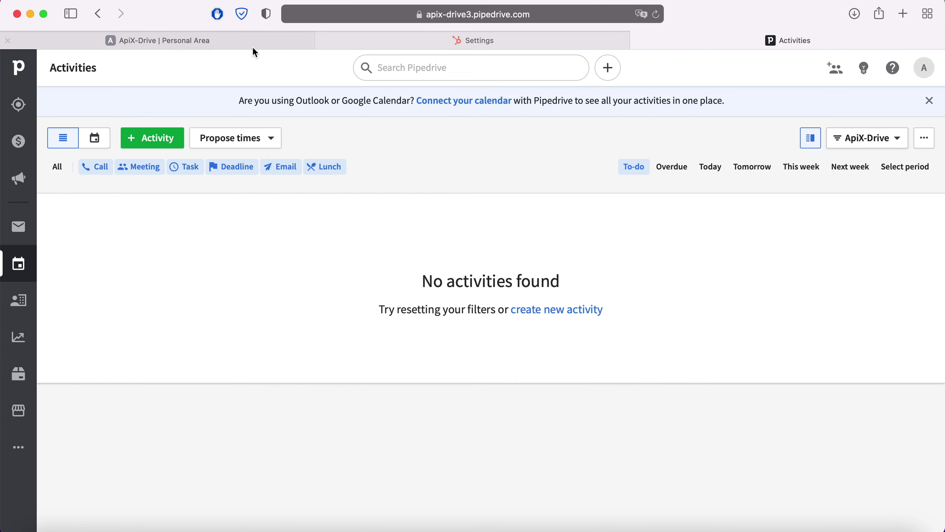
click(252, 45)
right_click(379, 266)
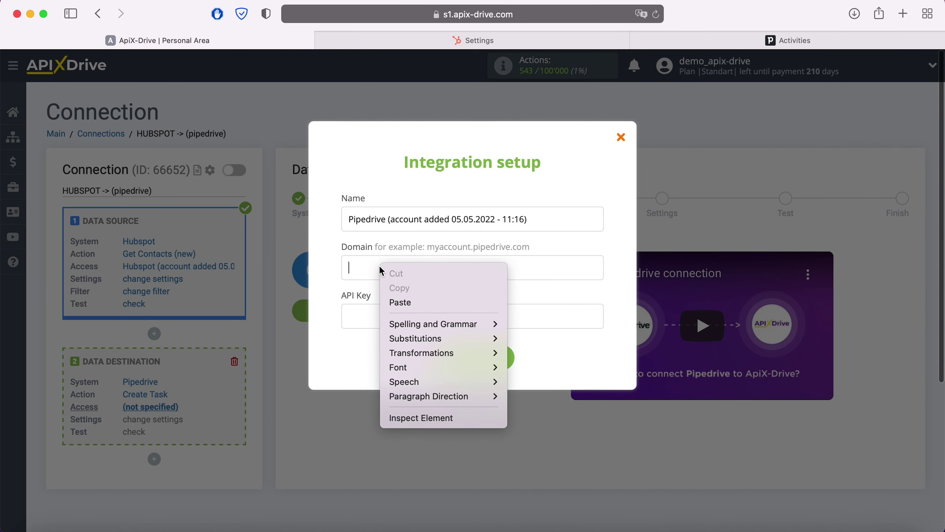
click(398, 302)
Copy the personal API token from Pipedrive's Personal preferences API tab.
click(759, 39)
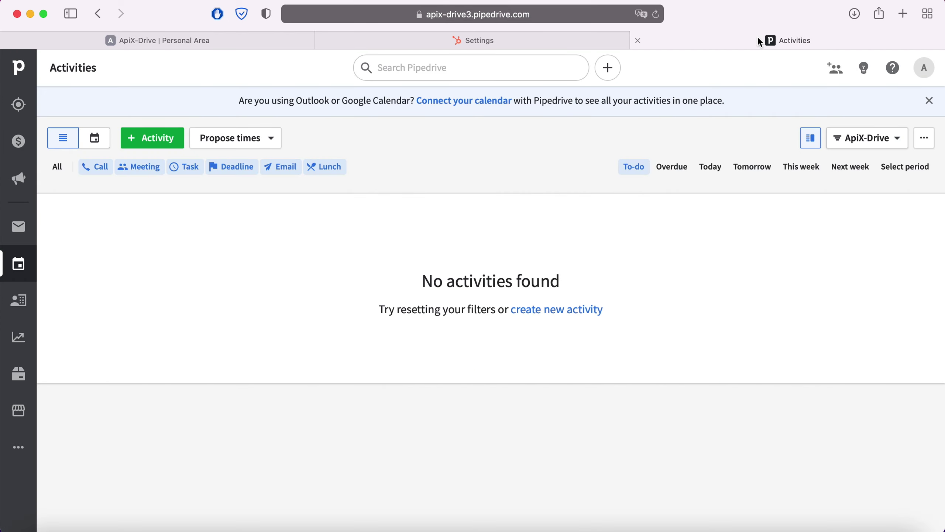
click(925, 68)
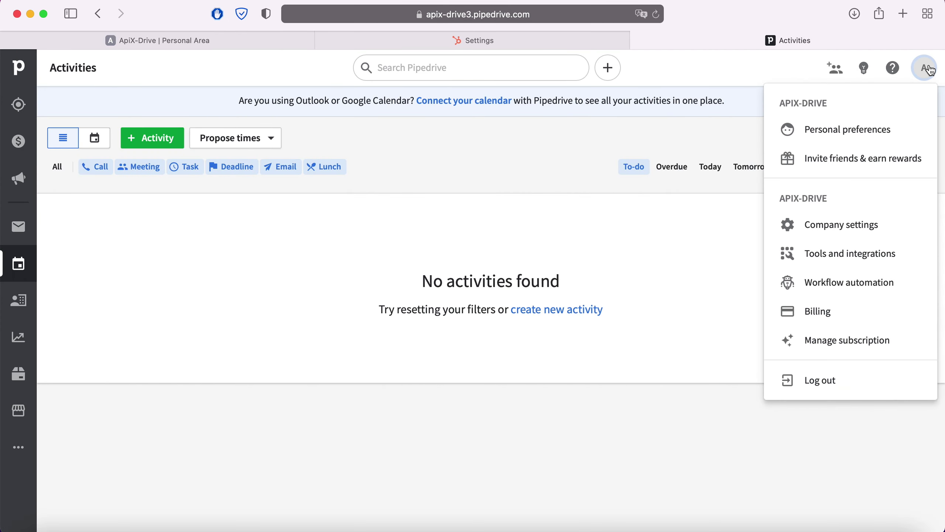
click(873, 125)
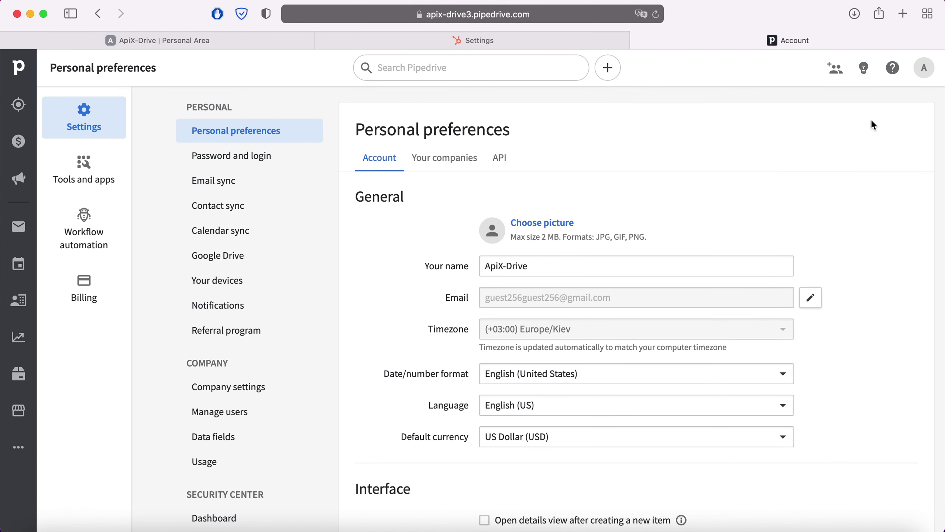
click(500, 159)
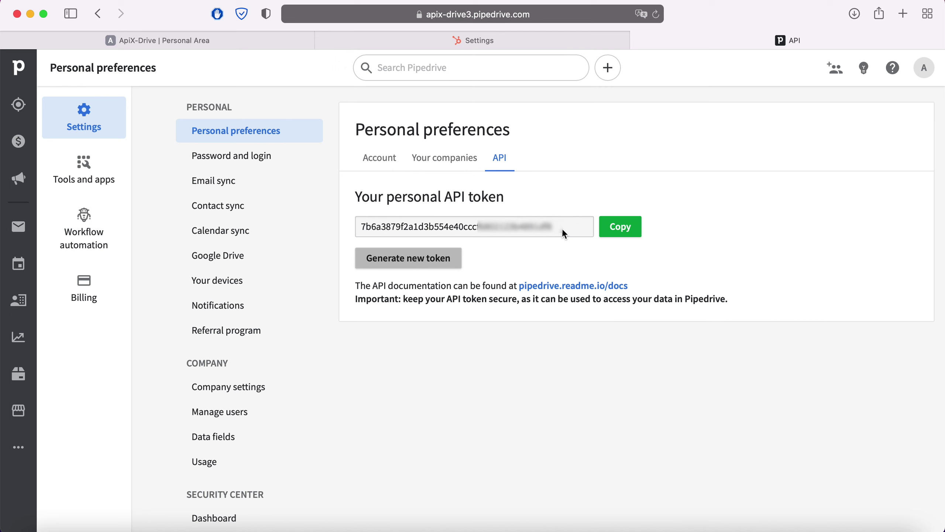
drag(563, 231, 356, 237)
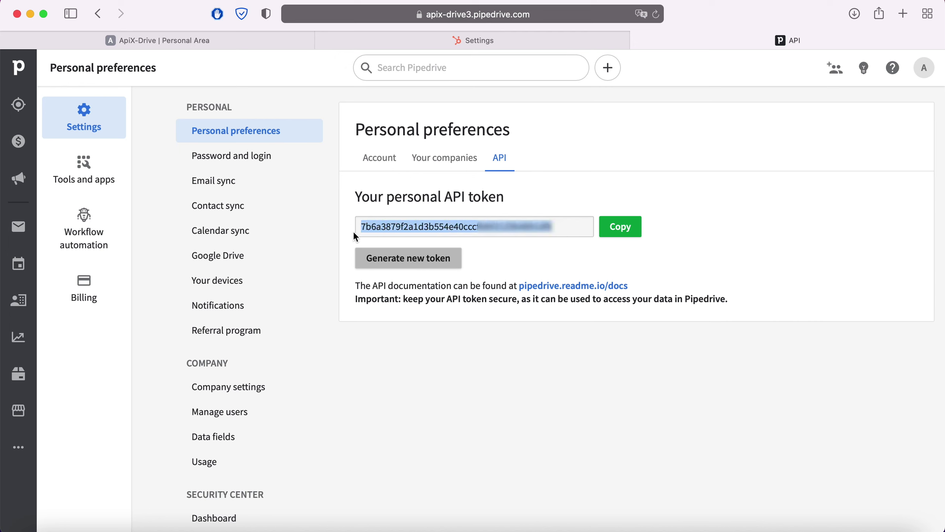
right_click(401, 227)
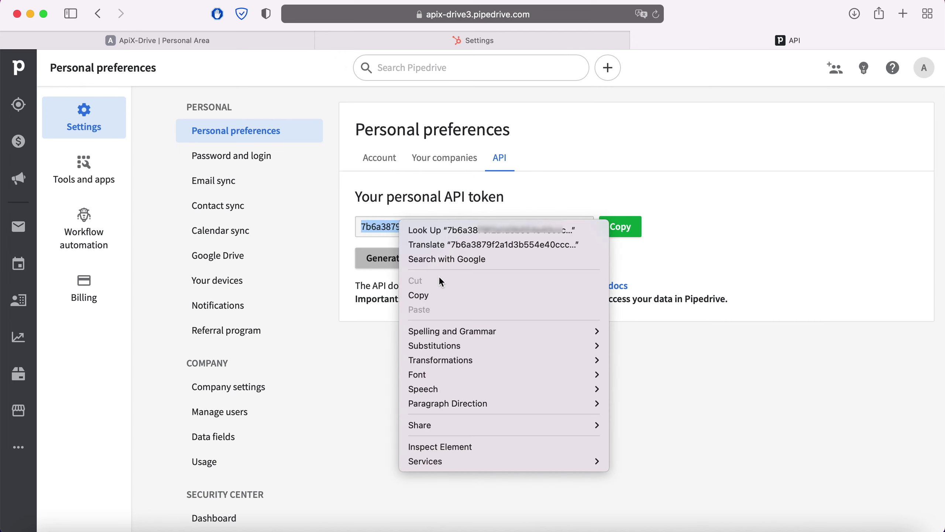
click(445, 295)
Paste the Pipedrive API token into the API Key field and save the account.
click(259, 44)
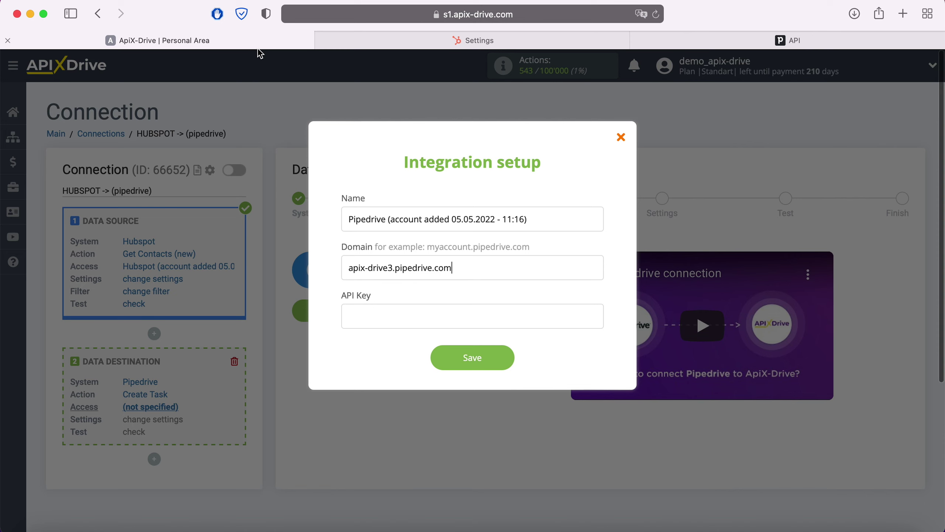
right_click(373, 325)
click(401, 356)
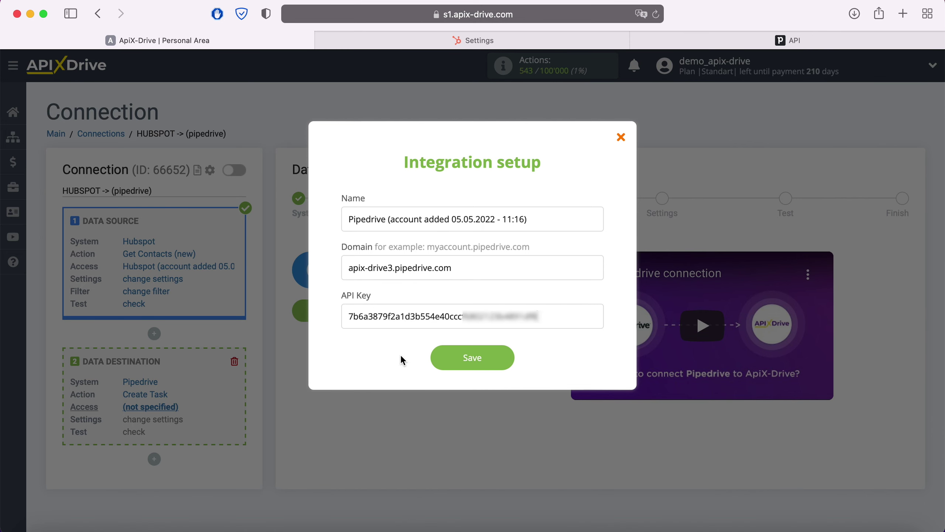
click(479, 361)
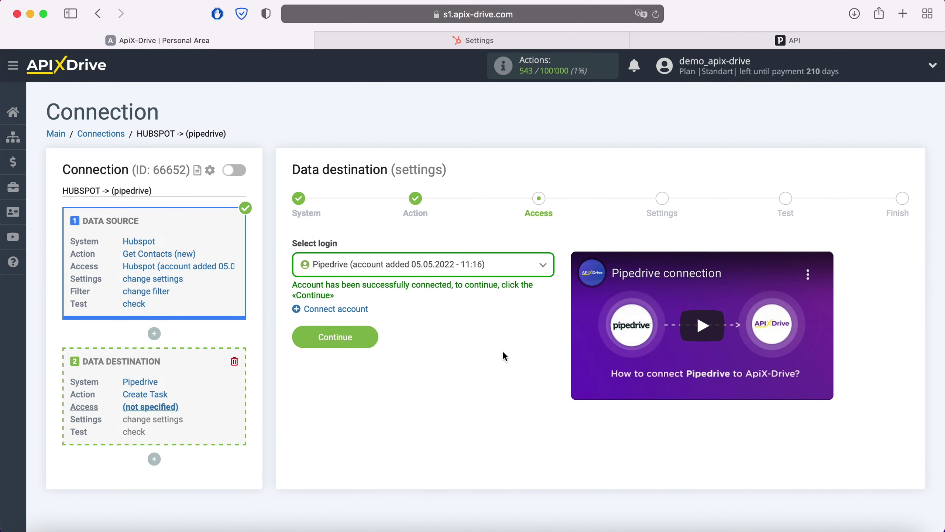
Select the newly connected Pipedrive login and continue to the task field settings.
click(503, 270)
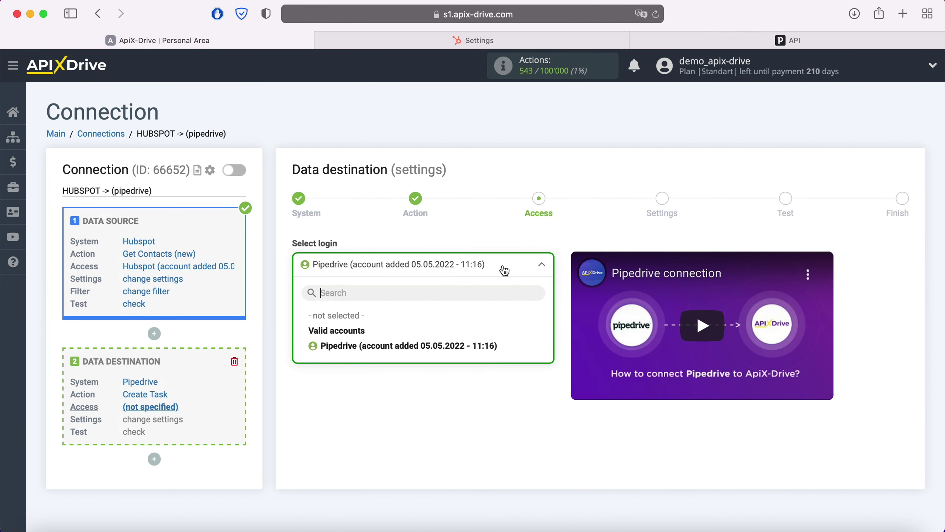
click(469, 338)
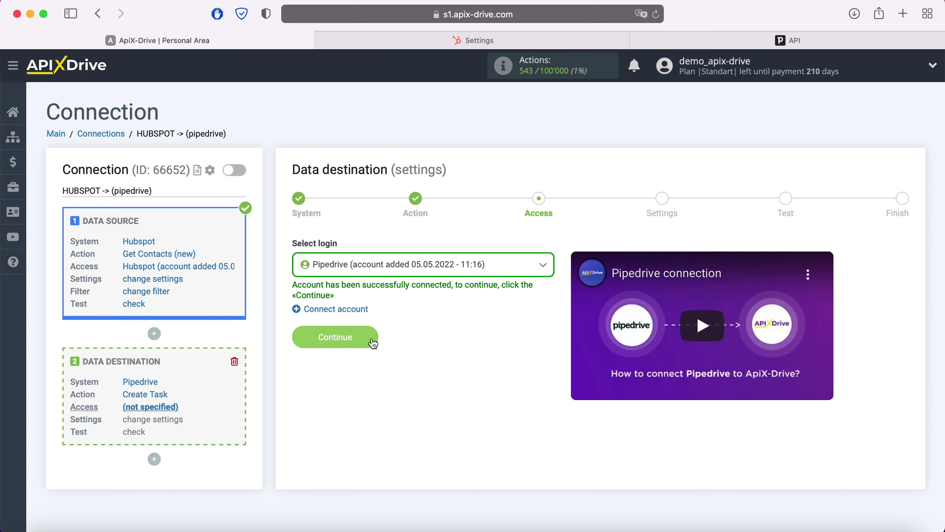
click(372, 338)
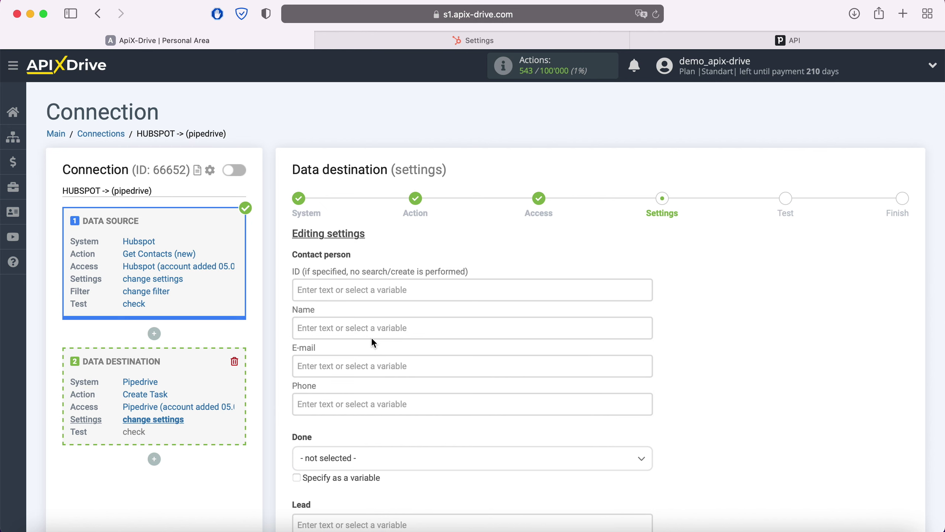
Fill the task's contact Name with HubSpot First Name followed by Last Name.
click(369, 330)
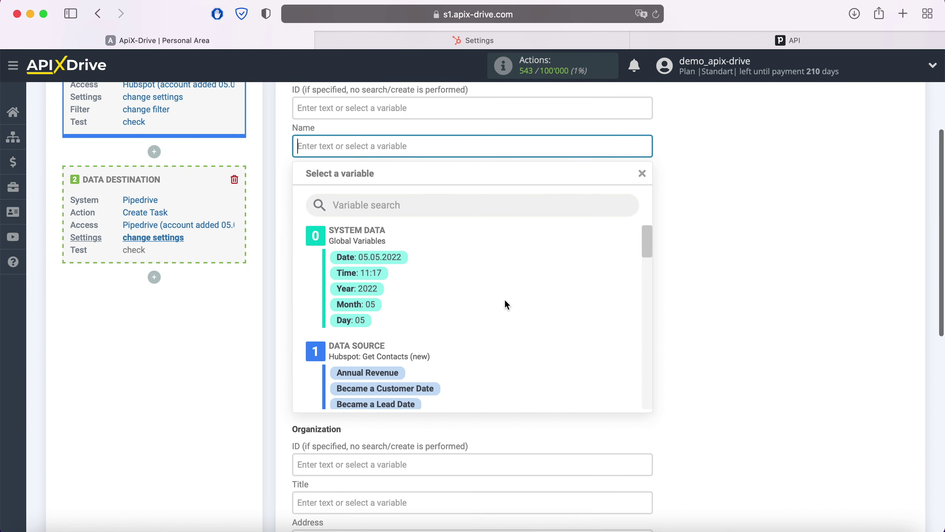
scroll(506, 303, down, 8)
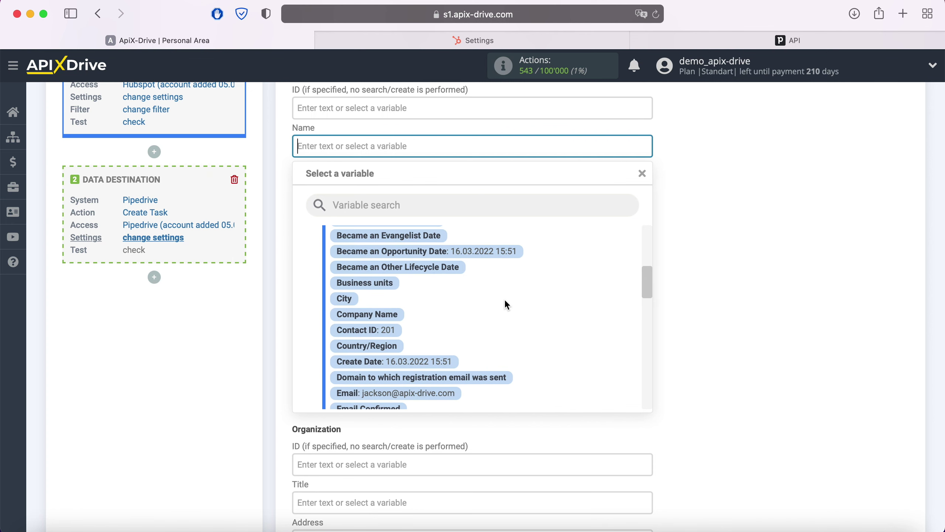
scroll(507, 304, down, 5)
click(395, 335)
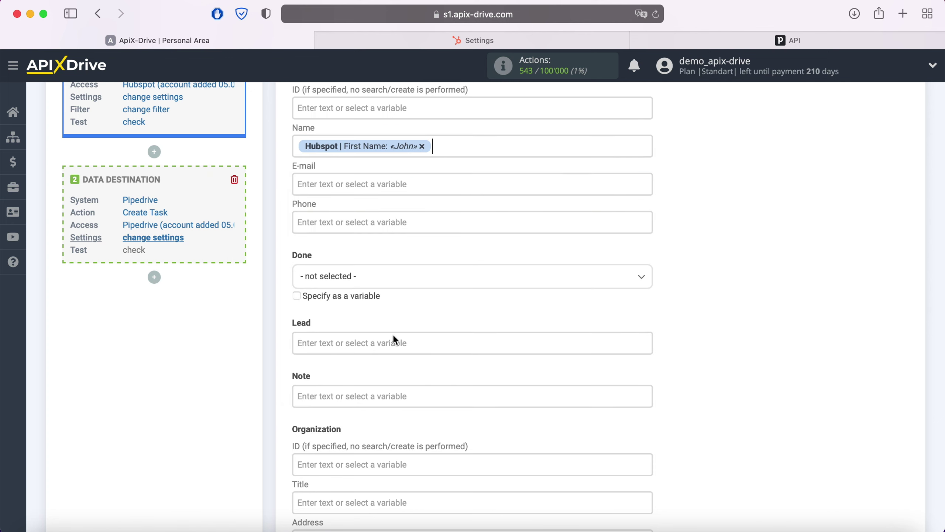
click(458, 149)
scroll(492, 318, down, 2)
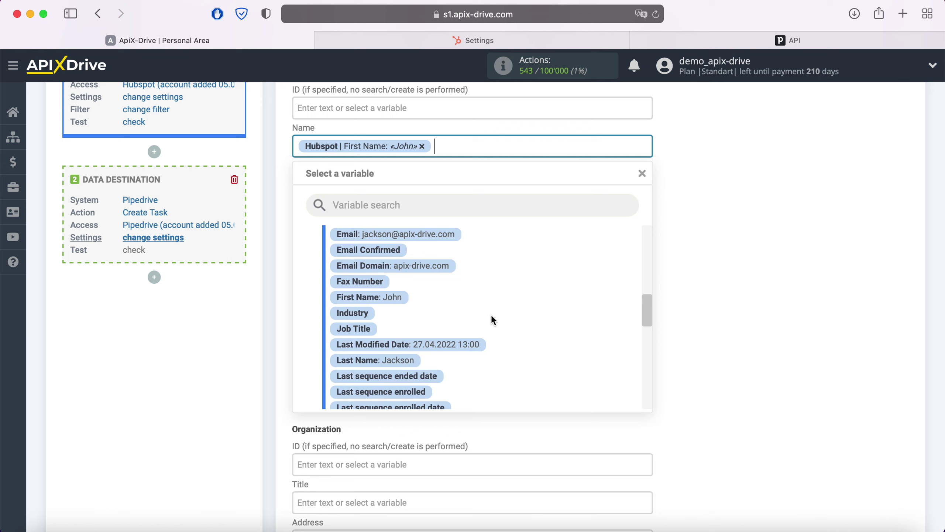
click(412, 360)
Map E-mail to HubSpot Email and Phone to HubSpot Mobile Phone Number.
click(378, 186)
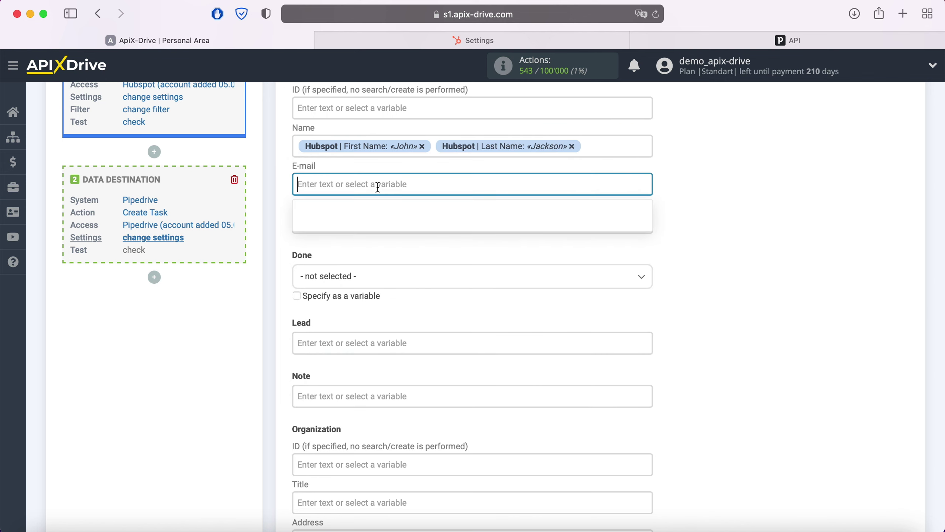
scroll(531, 283, down, 10)
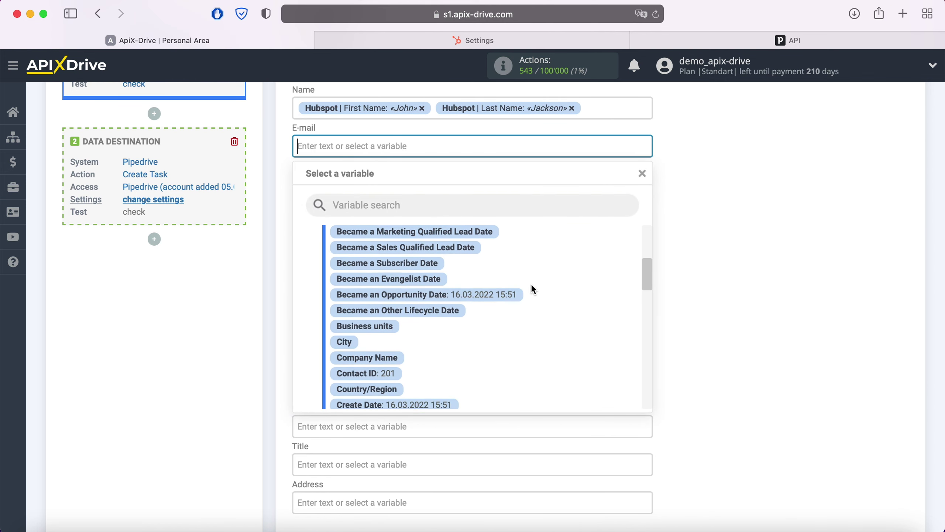
scroll(532, 289, down, 3)
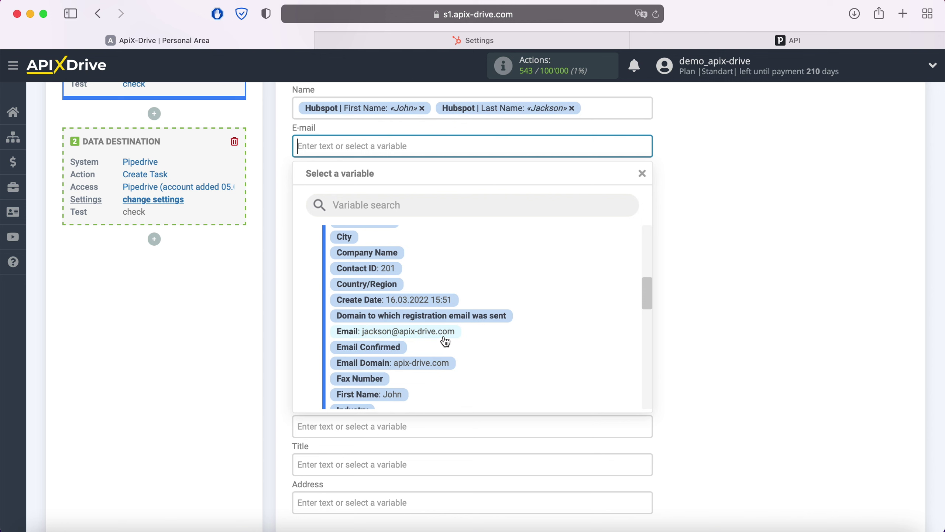
click(446, 341)
click(379, 186)
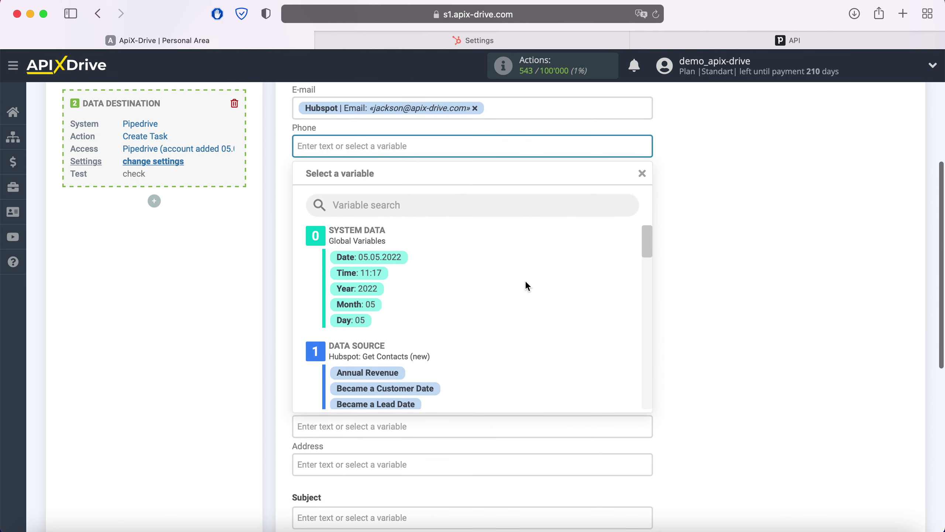
scroll(526, 282, down, 10)
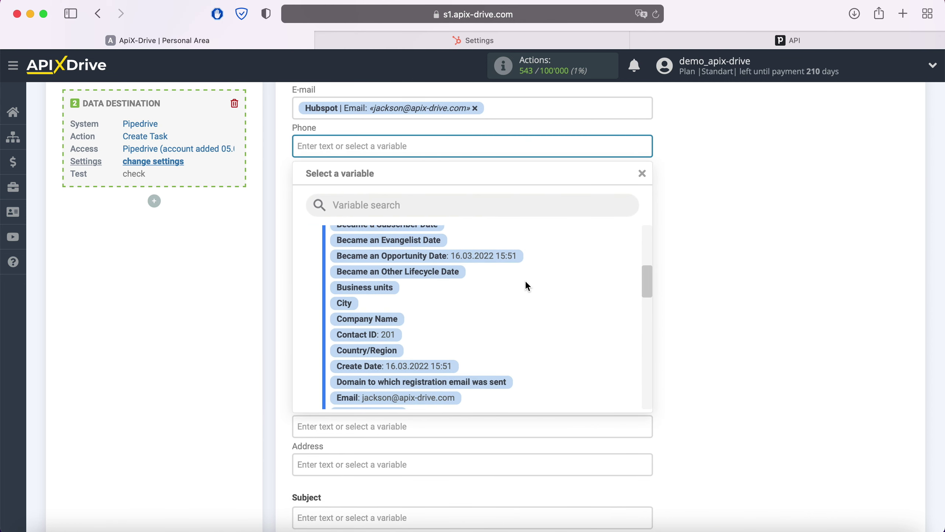
scroll(527, 283, down, 7)
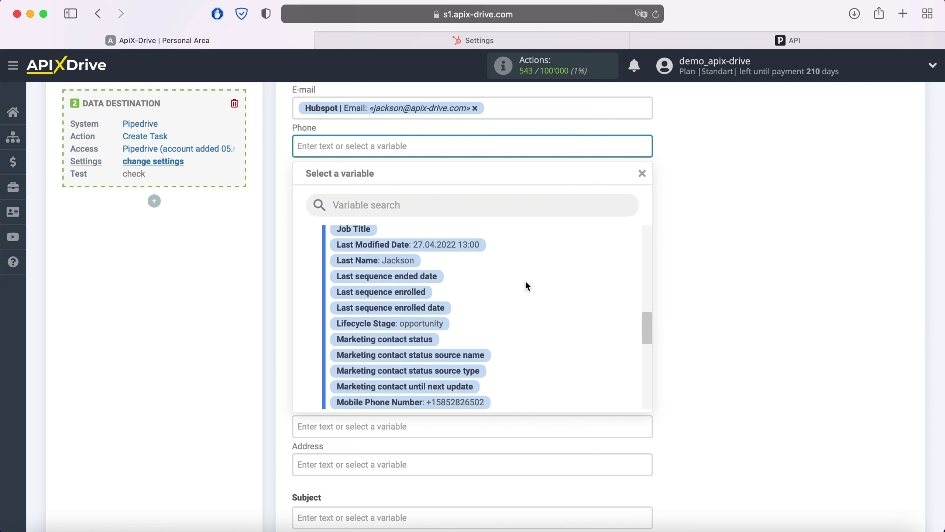
scroll(526, 283, down, 4)
click(485, 337)
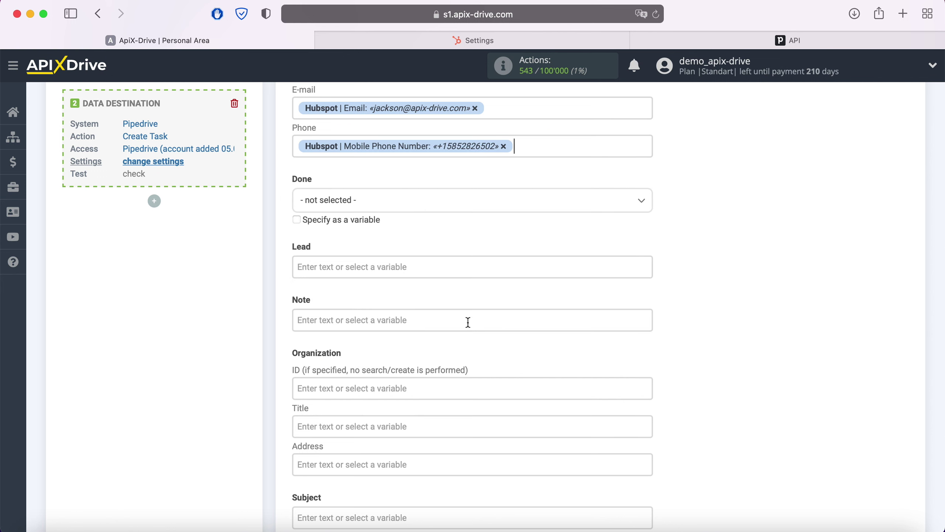
click(426, 207)
Set Done to "To do" and type "New Contact from Hubspot" as the Lead.
click(324, 270)
click(327, 273)
text(N)
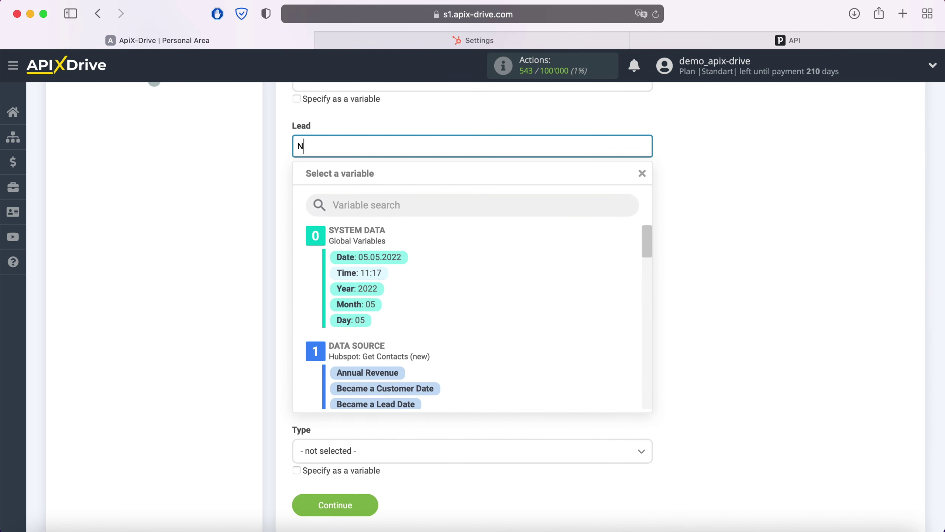
text(ew Contact from Hubspot)
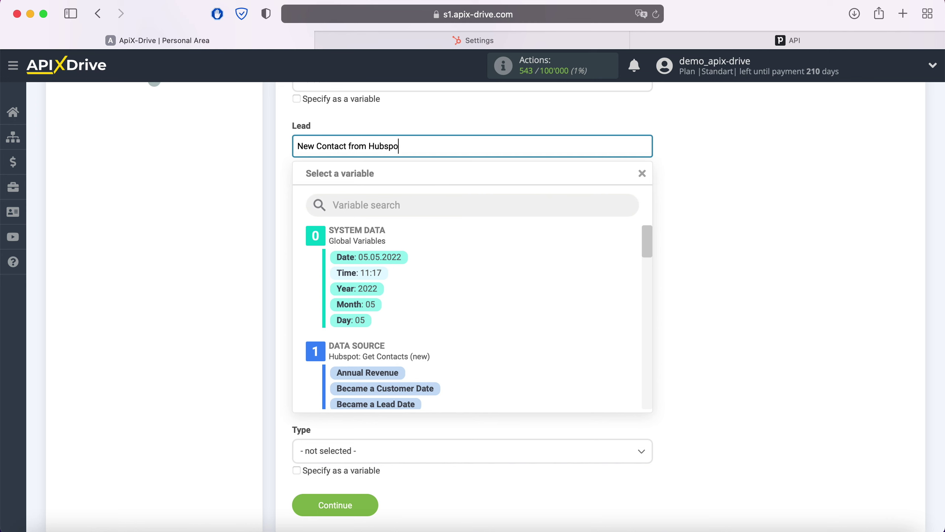
click(256, 239)
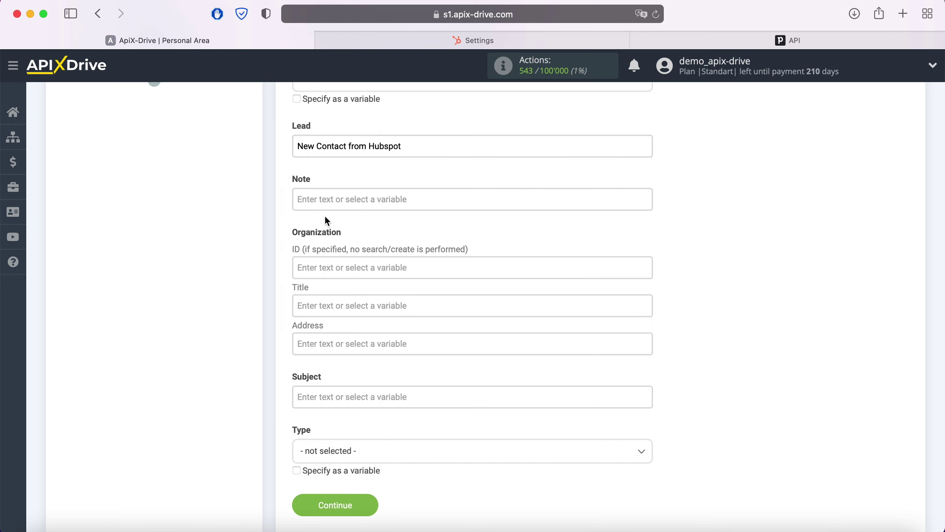
Write the Note as "Date" with Became an Opportunity Date, then "Web" with Email Domain.
click(338, 203)
text(Date)
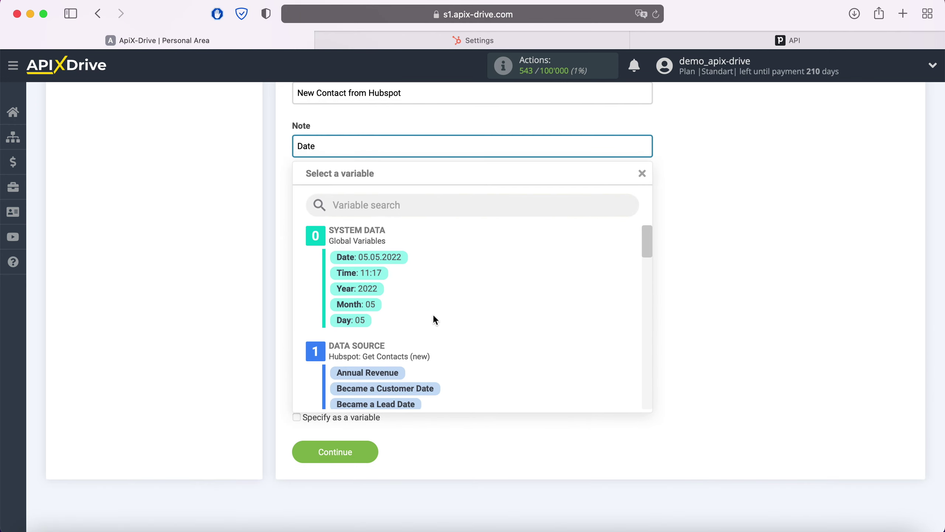
scroll(491, 331, down, 3)
scroll(492, 335, down, 2)
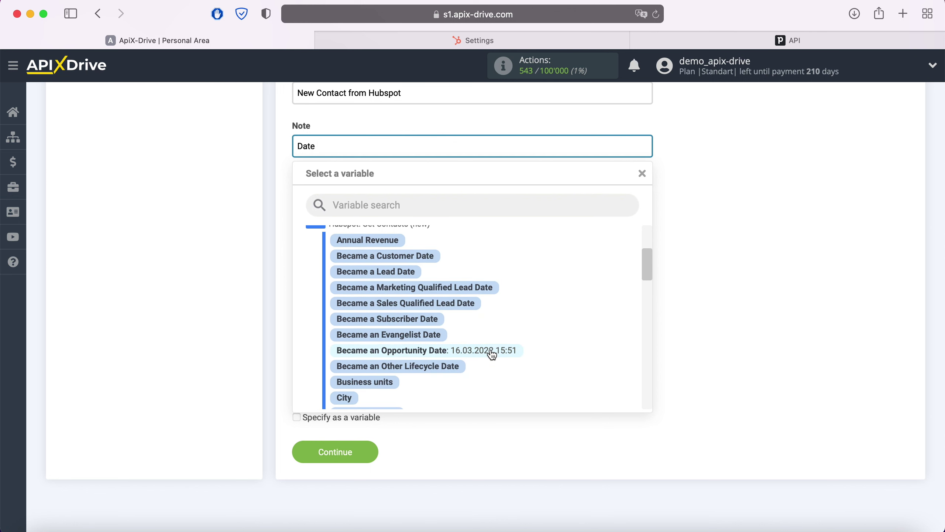
click(491, 351)
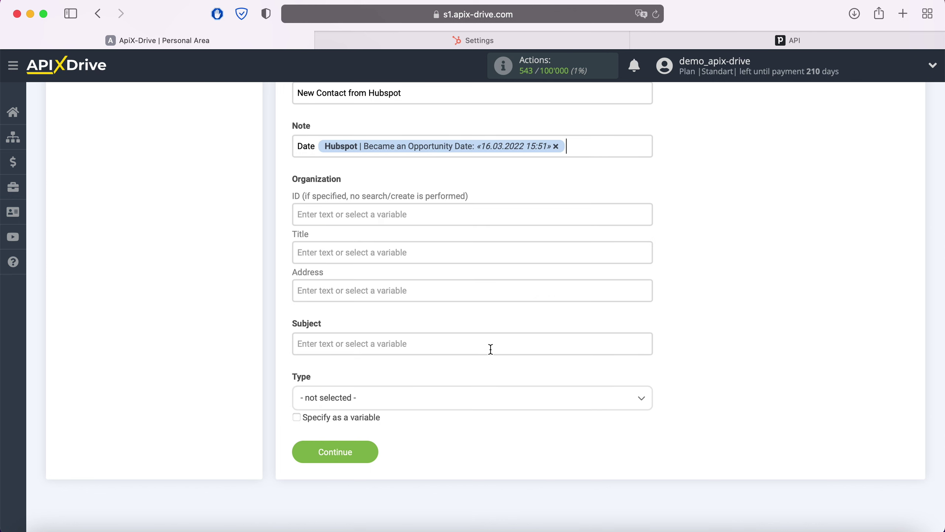
key(Return)
text(Web)
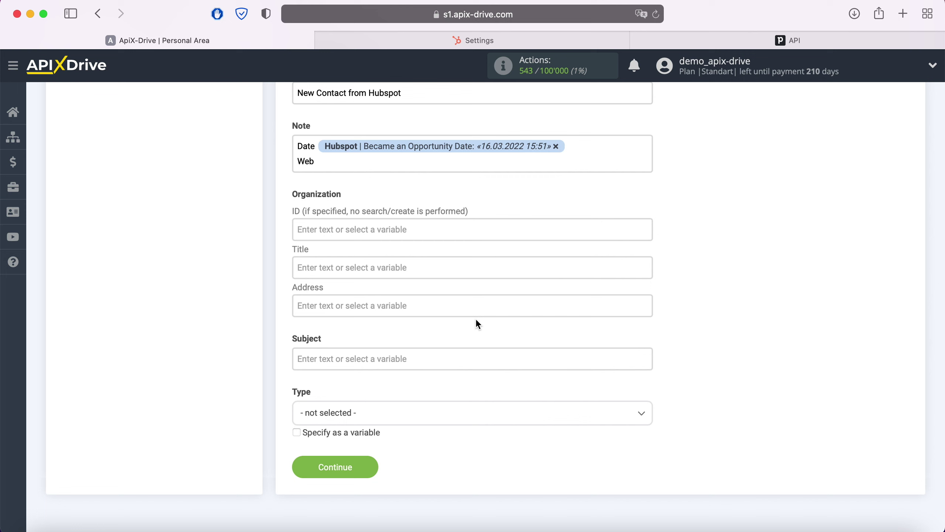
click(384, 161)
scroll(569, 293, down, 3)
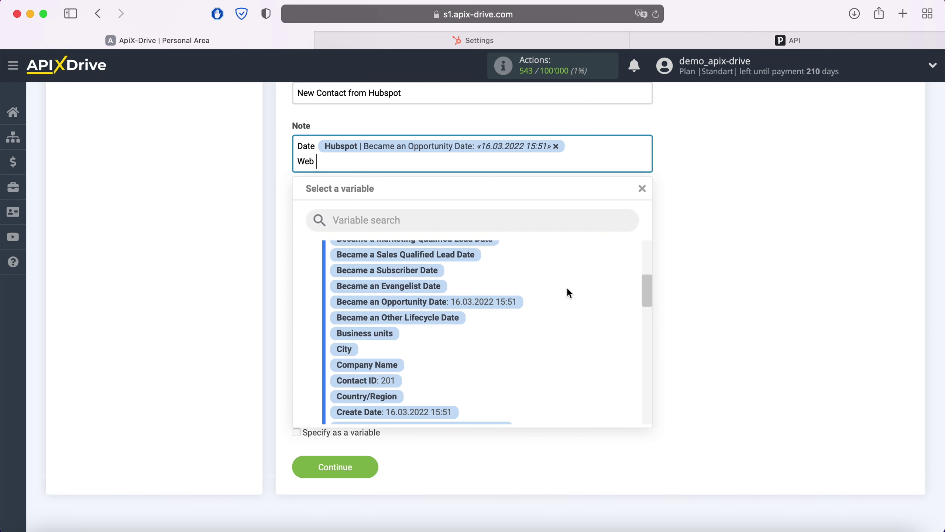
scroll(569, 290, down, 3)
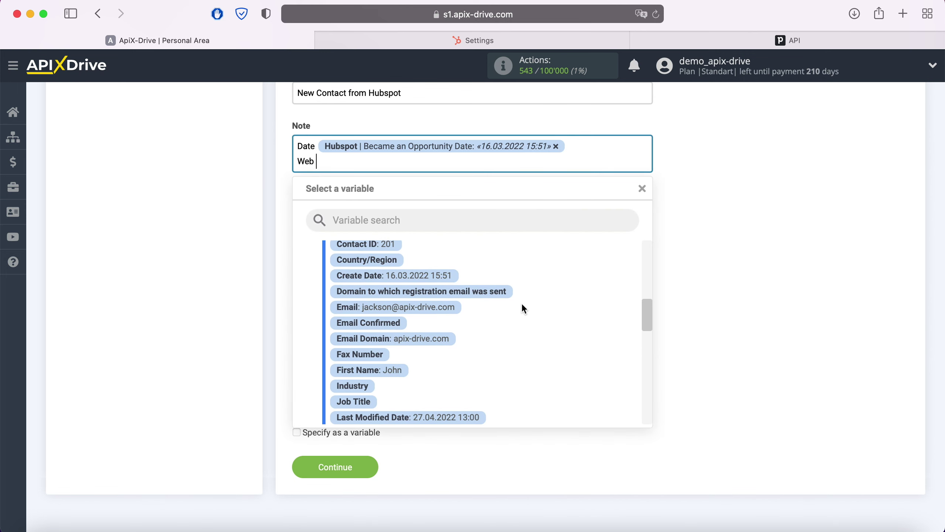
click(438, 347)
Set the organization Title to HubSpot First and Last Name, choose type Task, and save.
click(379, 270)
scroll(528, 323, down, 5)
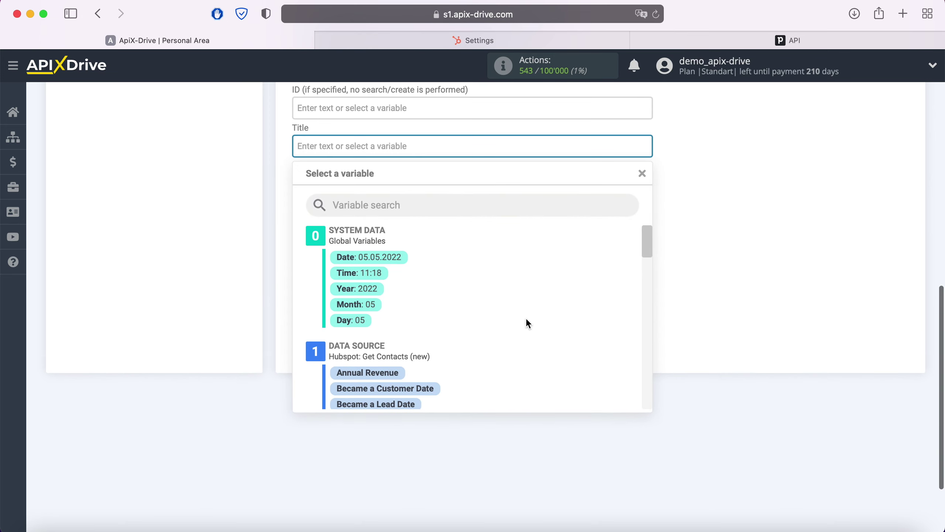
scroll(539, 321, down, 8)
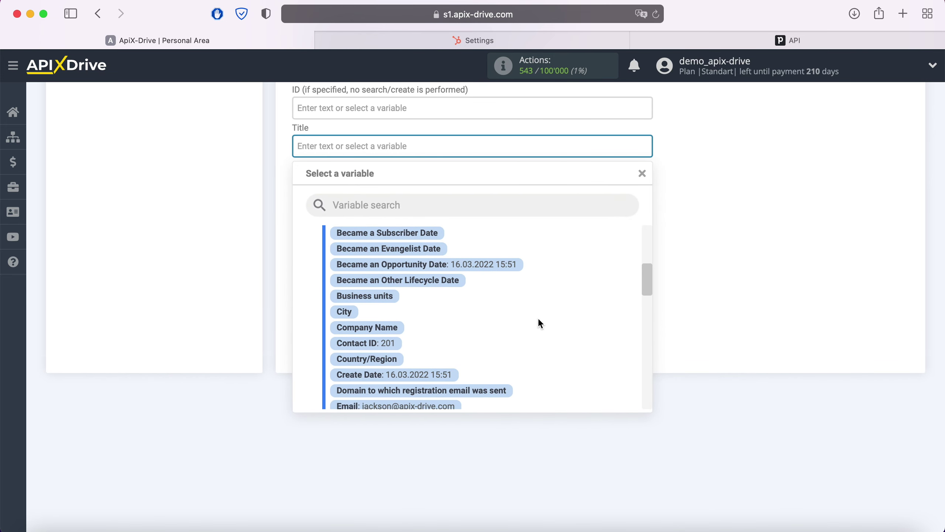
scroll(538, 317, down, 4)
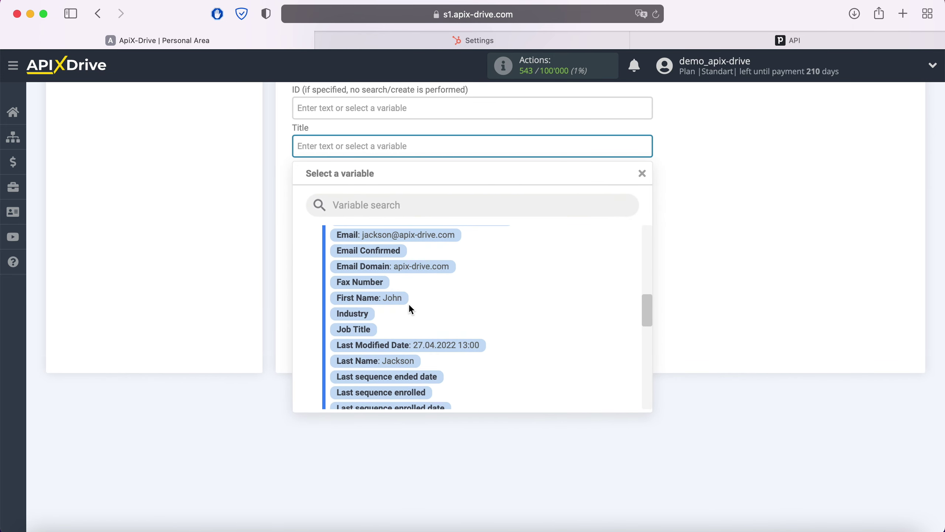
click(409, 304)
click(451, 149)
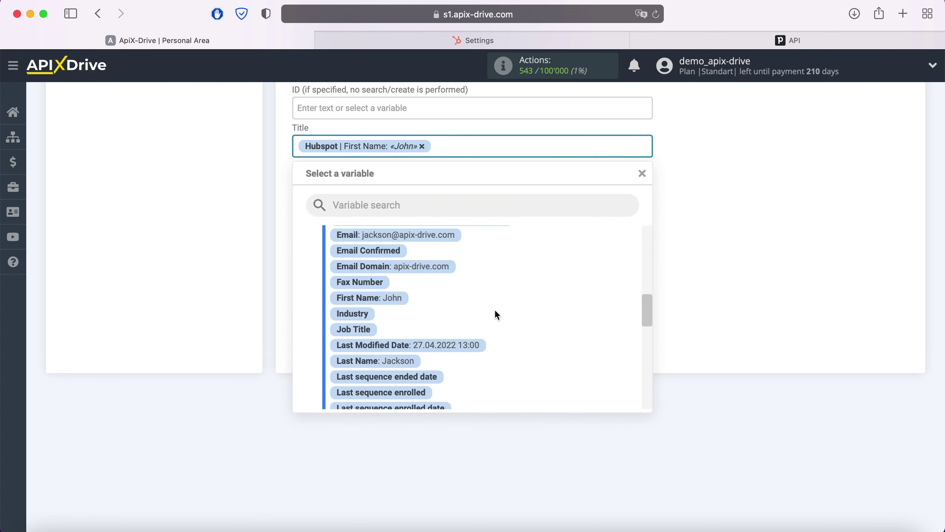
click(403, 361)
click(393, 300)
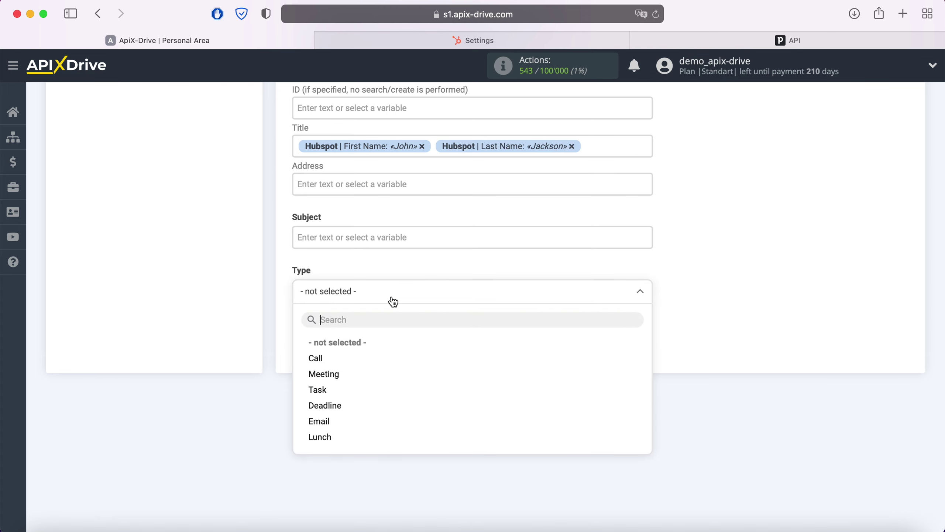
click(328, 394)
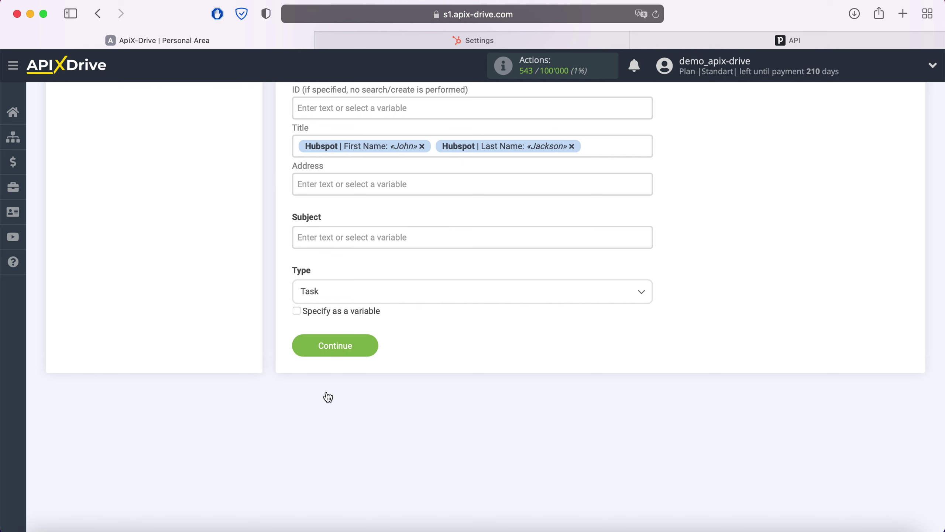
click(363, 355)
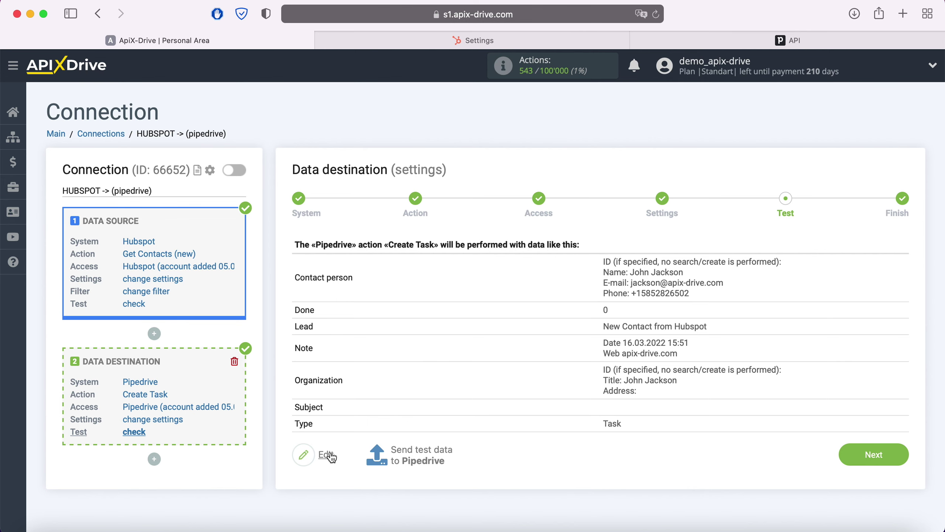
Send test data to Pipedrive to create a task, then view Pipedrive's Activities list.
click(422, 448)
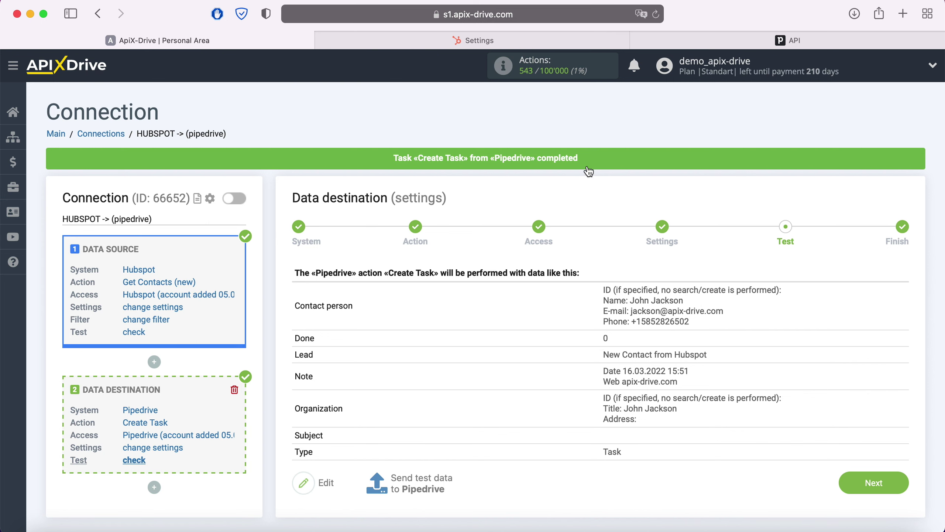
click(658, 42)
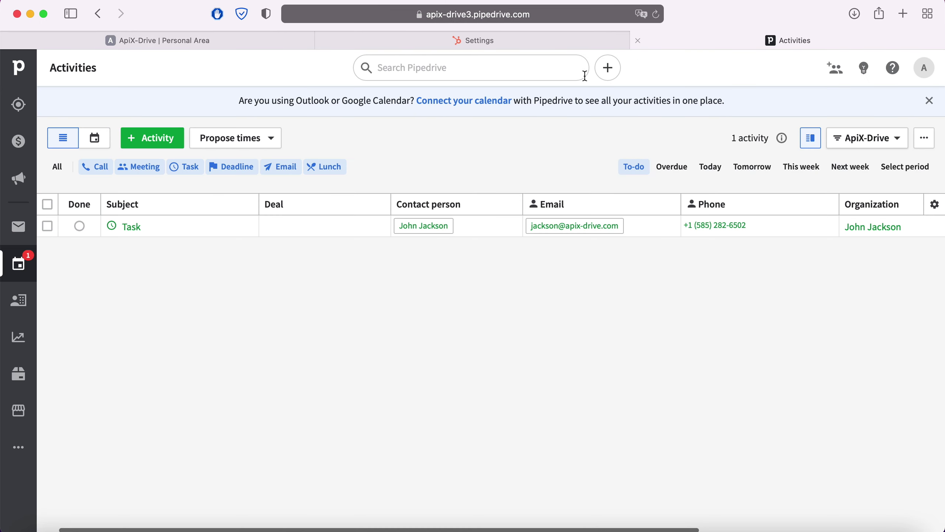
Check the new Pipedrive task's note and linked contact, then return to ApiX-Drive's Test step.
click(132, 227)
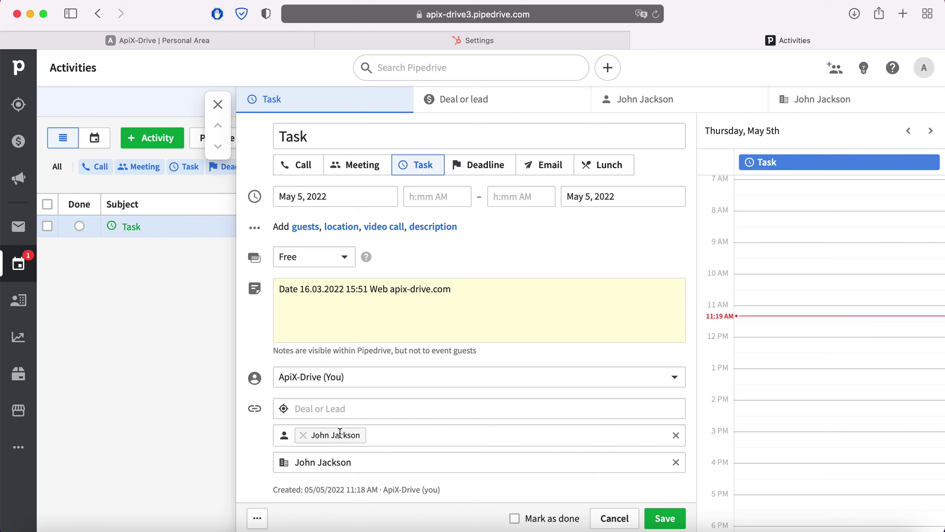
mouse_move(339, 438)
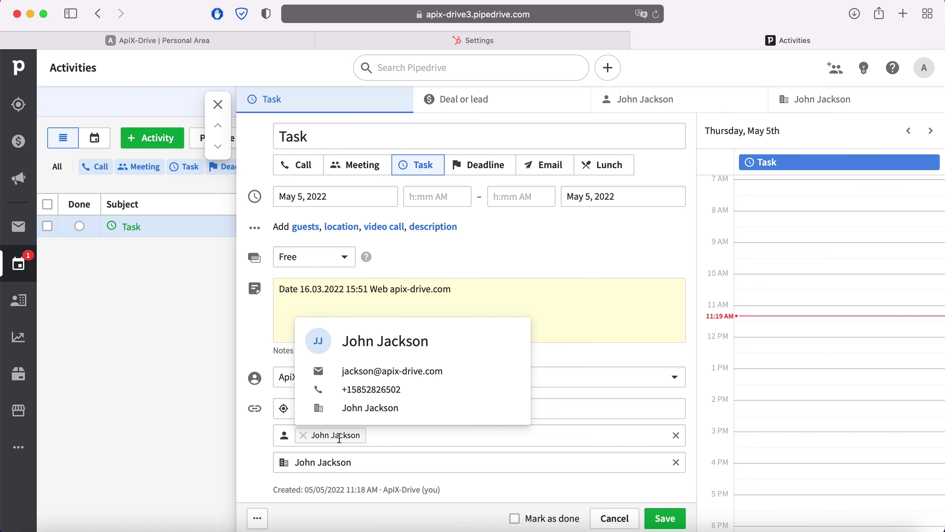
click(211, 38)
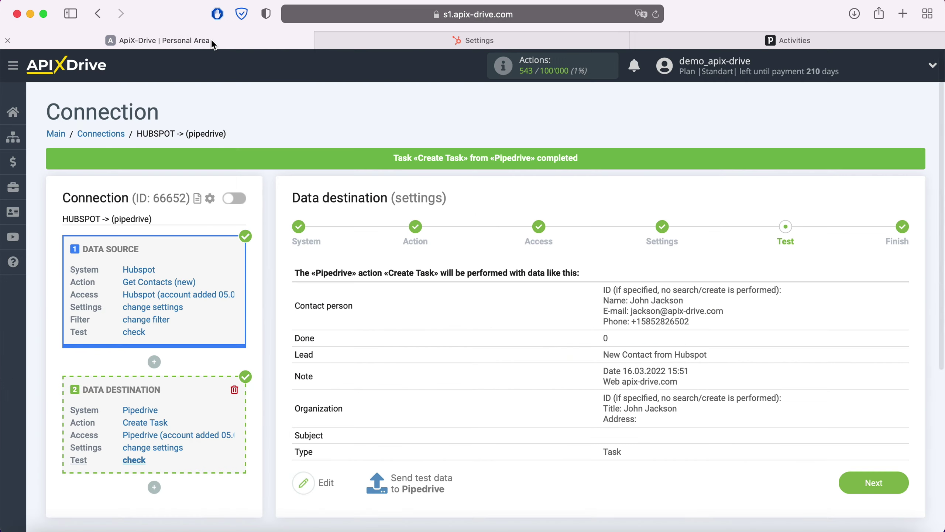
Enable auto-update for the HubSpot → Pipedrive connection and save a 5-minute update interval.
click(894, 488)
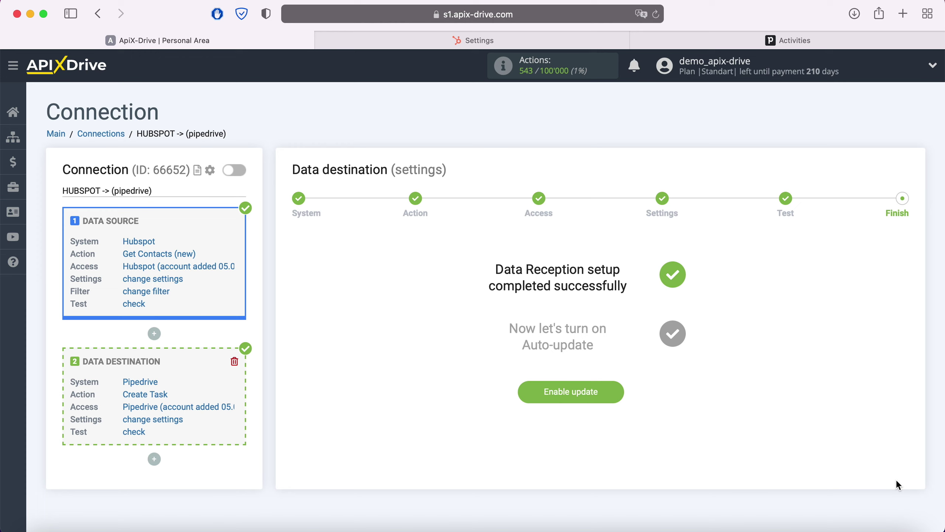
click(618, 395)
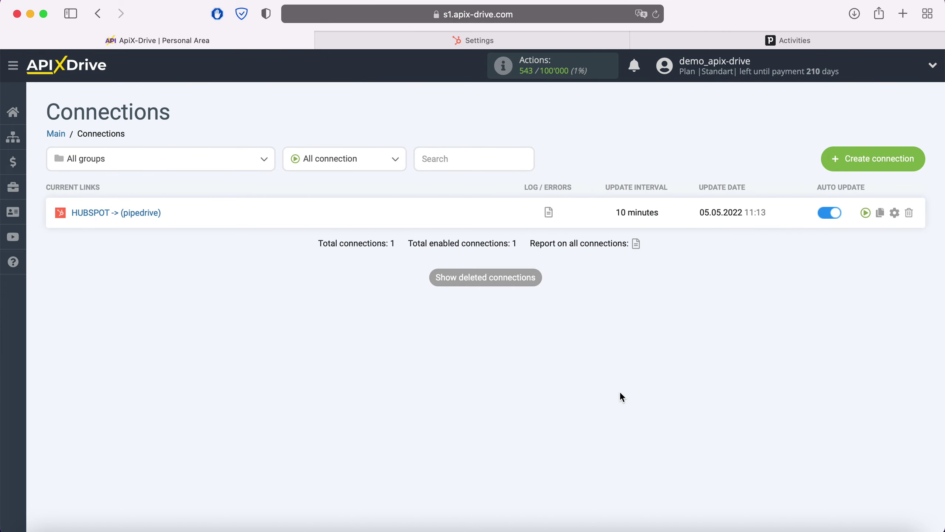
click(894, 213)
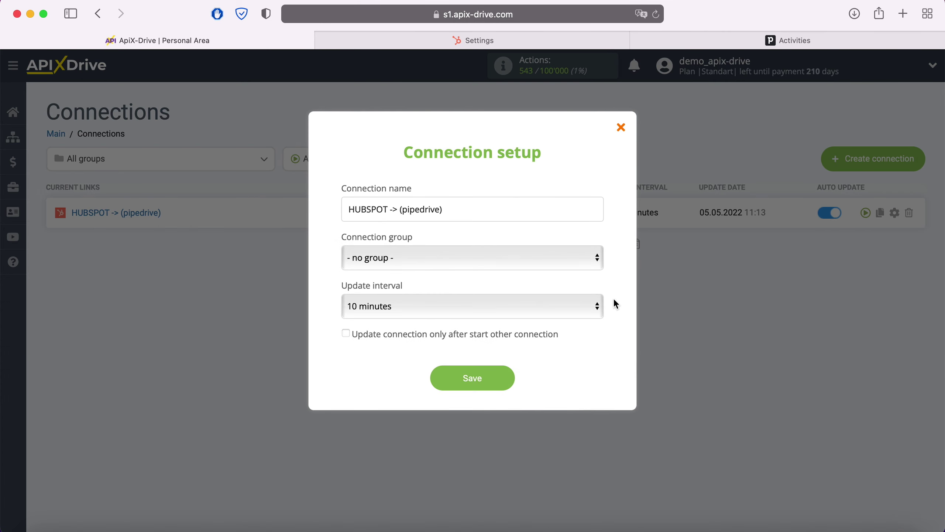
click(563, 311)
click(478, 286)
click(506, 371)
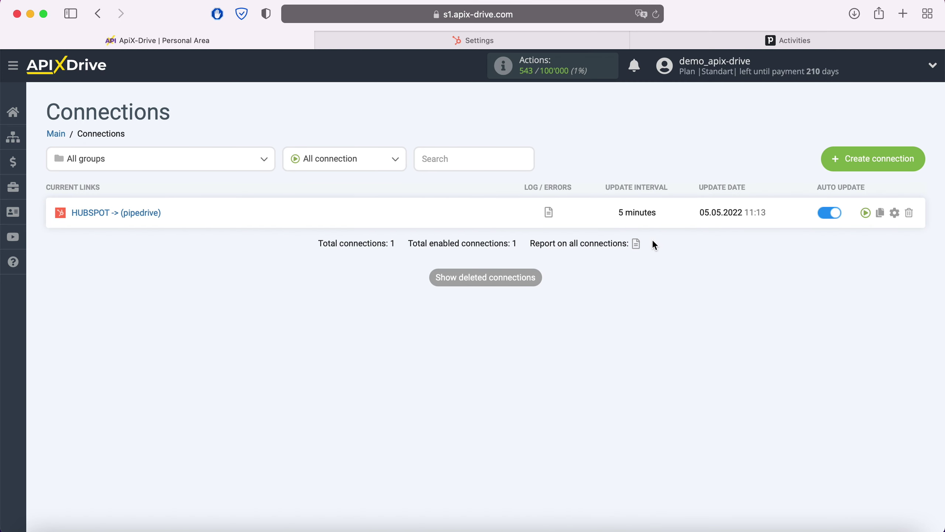